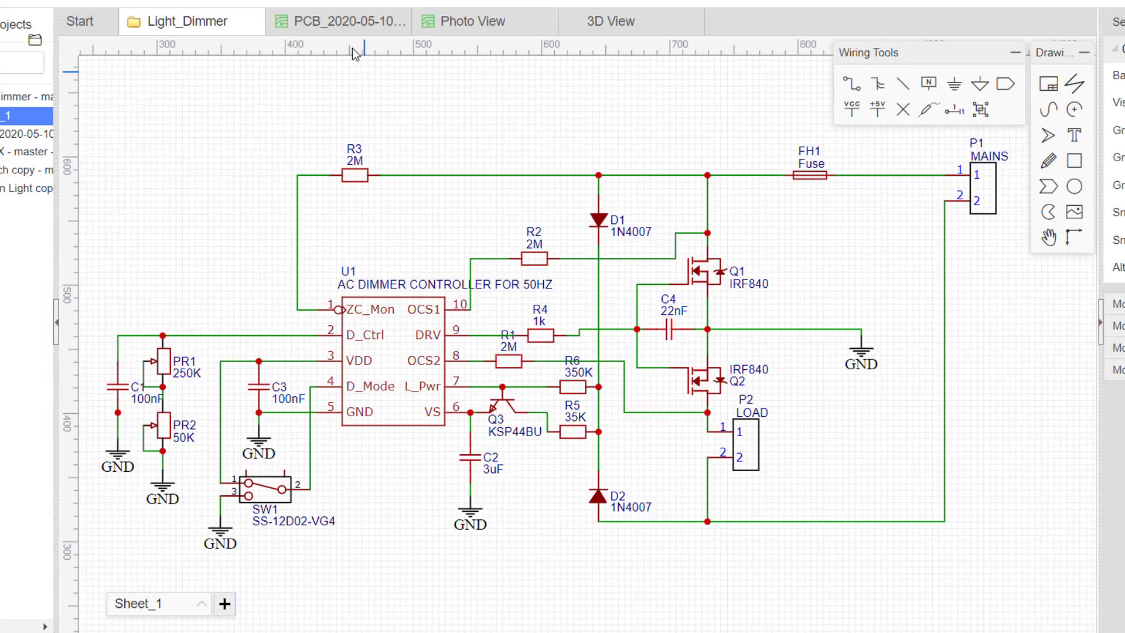
# Show the Light_Dimmer board layout, then rotate its 3D rendering to an angled view
pyautogui.click(350, 22)
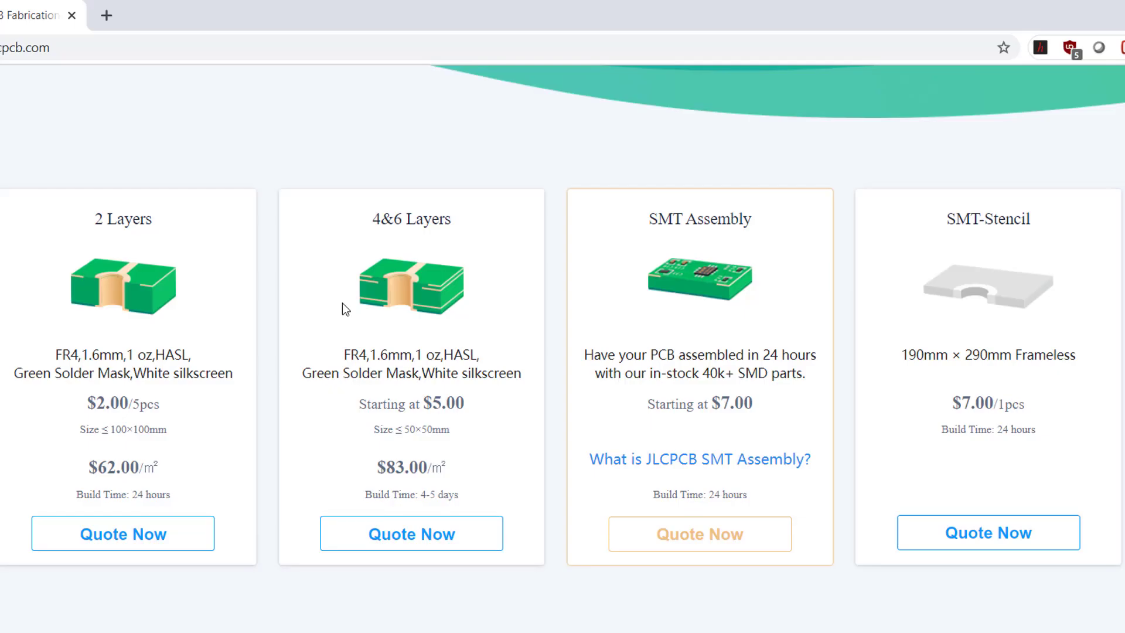
pyautogui.scroll(-1, 342, 303)
pyautogui.scroll(-2, 342, 303)
pyautogui.scroll(-2, 342, 304)
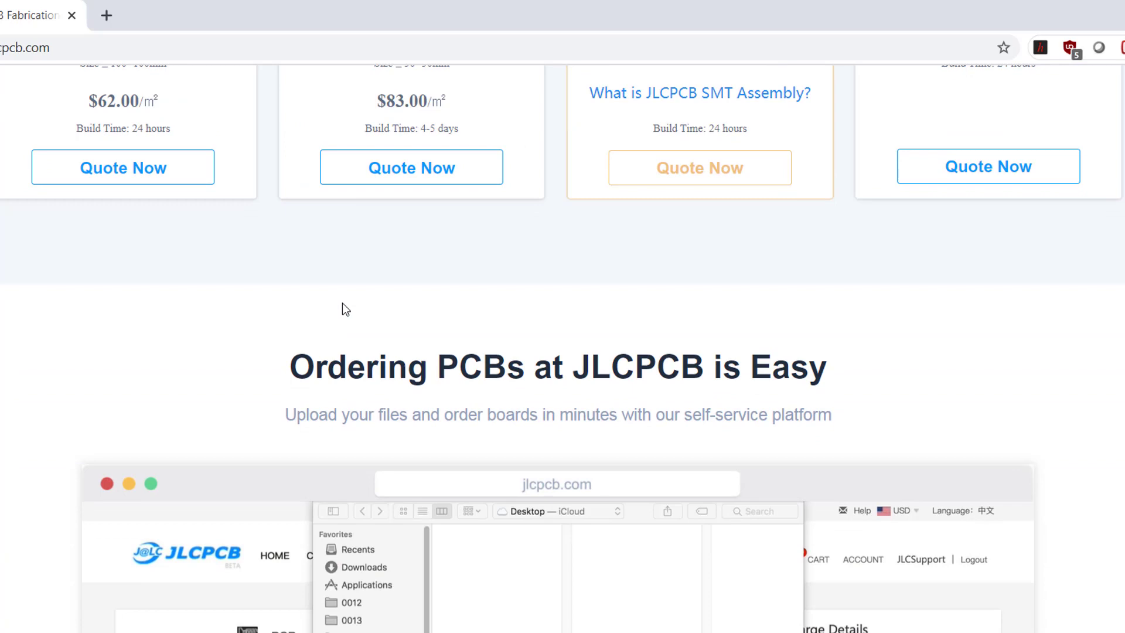
pyautogui.scroll(-2, 342, 304)
pyautogui.scroll(-2, 341, 303)
pyautogui.scroll(-2, 342, 303)
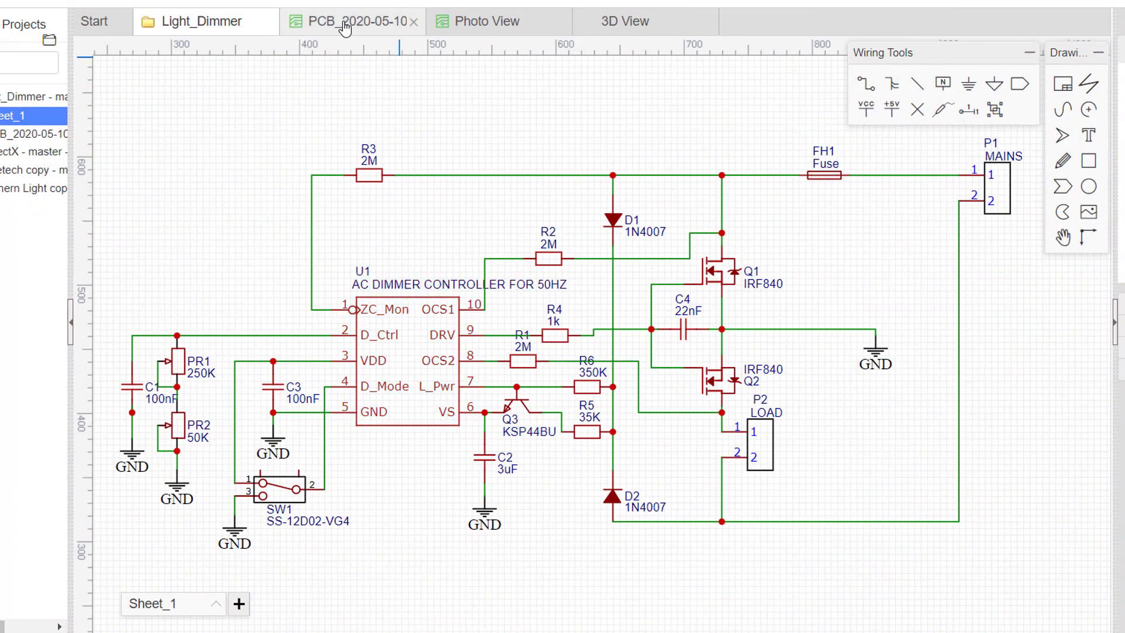
pyautogui.click(344, 28)
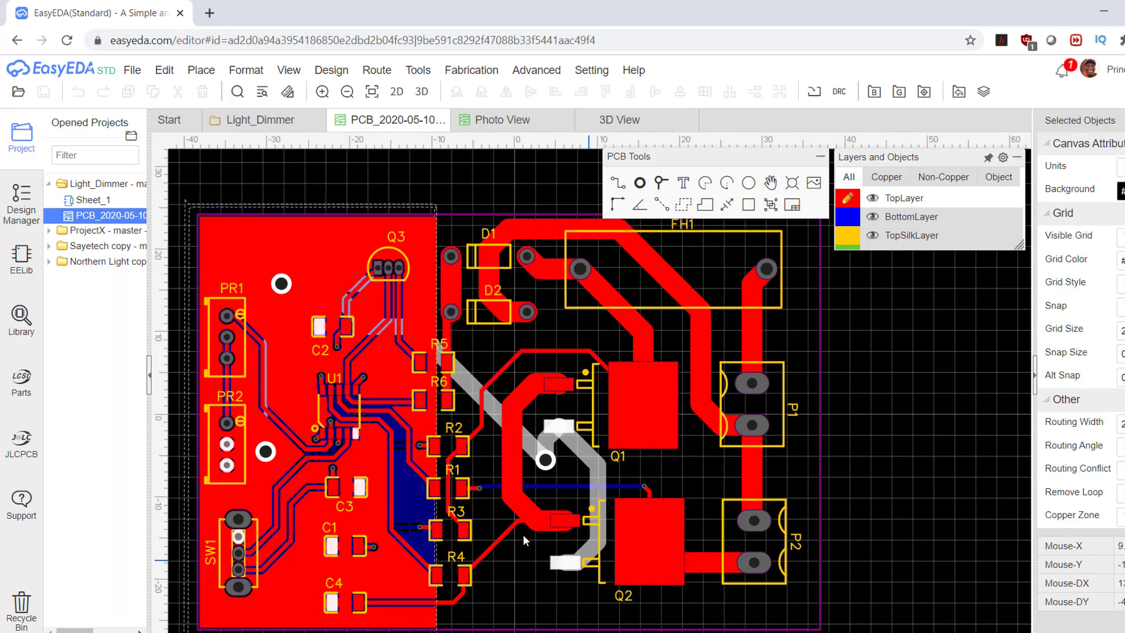
pyautogui.click(506, 121)
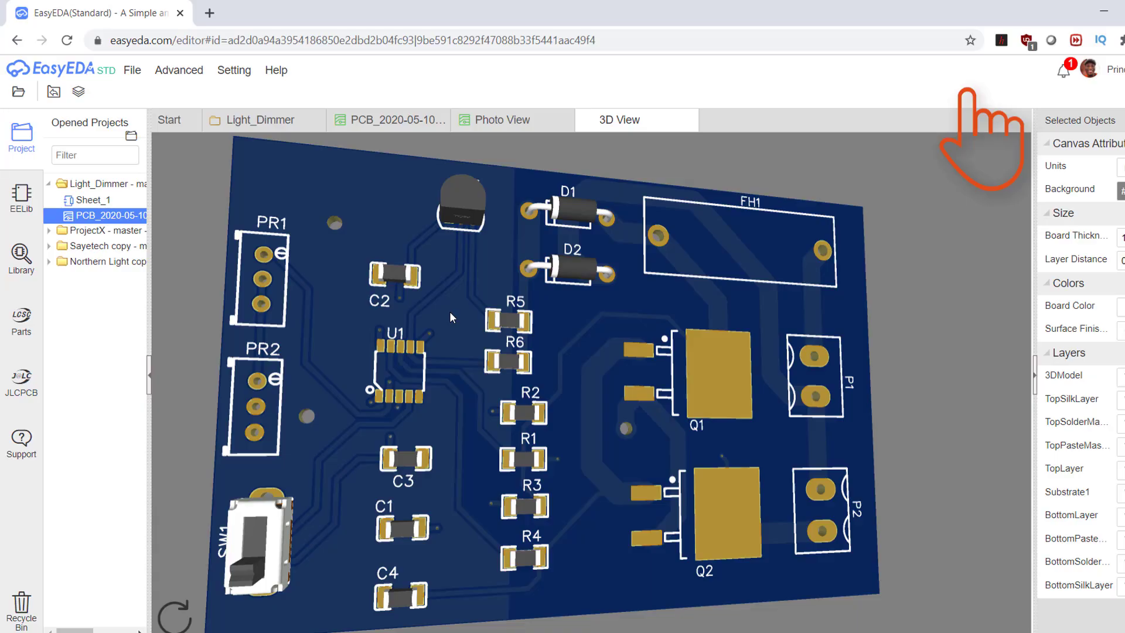
pyautogui.moveTo(335, 286); pyautogui.dragTo(675, 354)
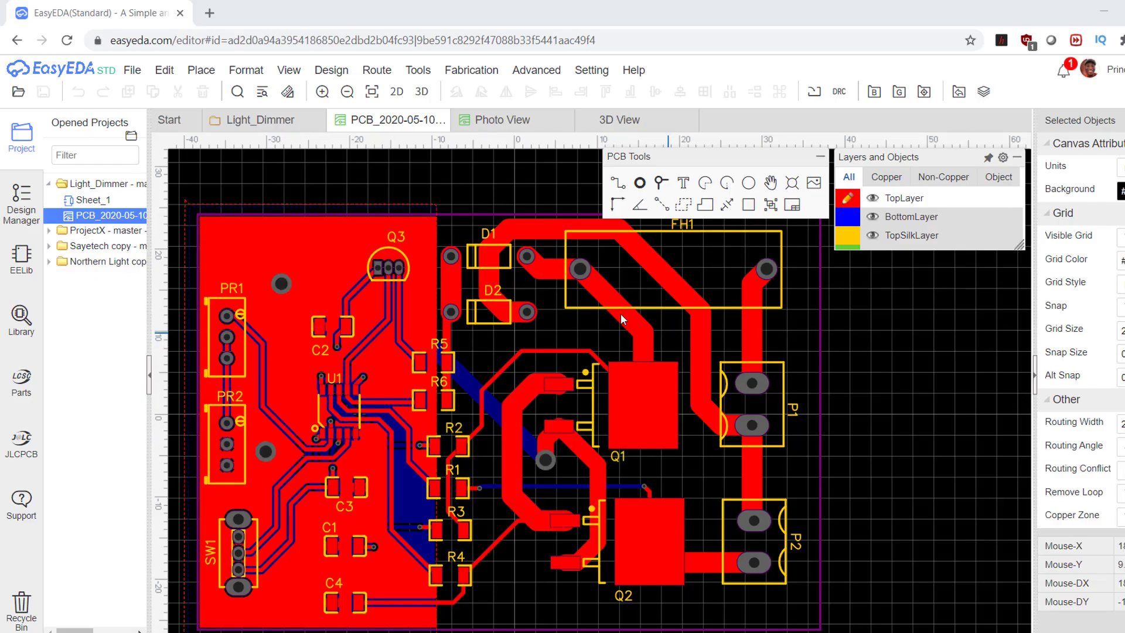
# Generate the board's Gerber fabrication files, skipping the design rule check, and download the zip
pyautogui.click(134, 71)
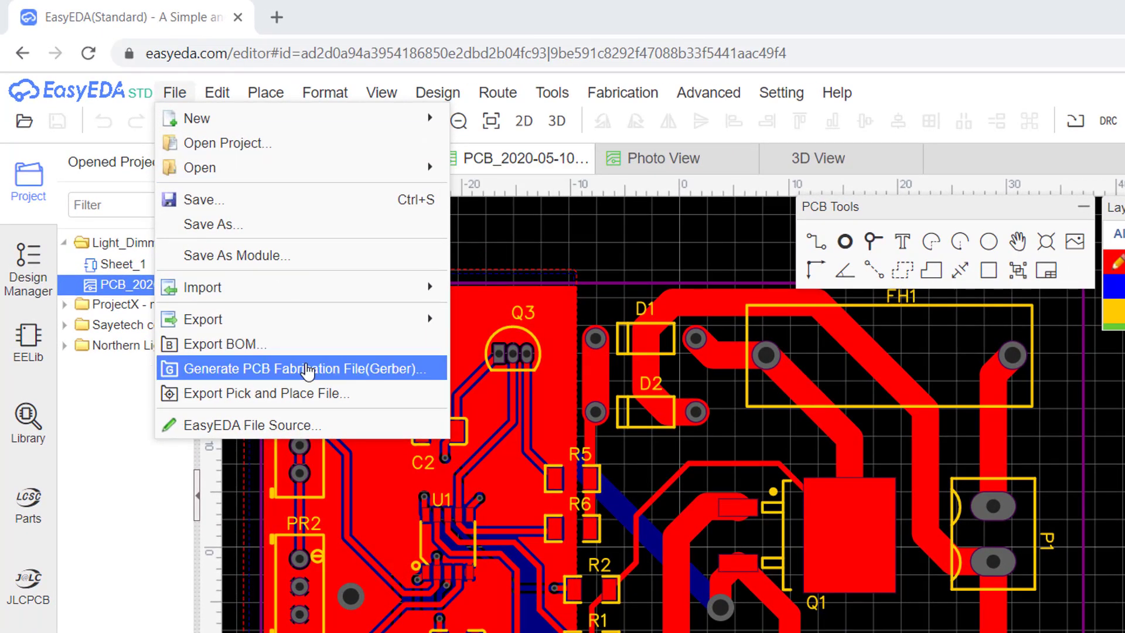
pyautogui.click(392, 383)
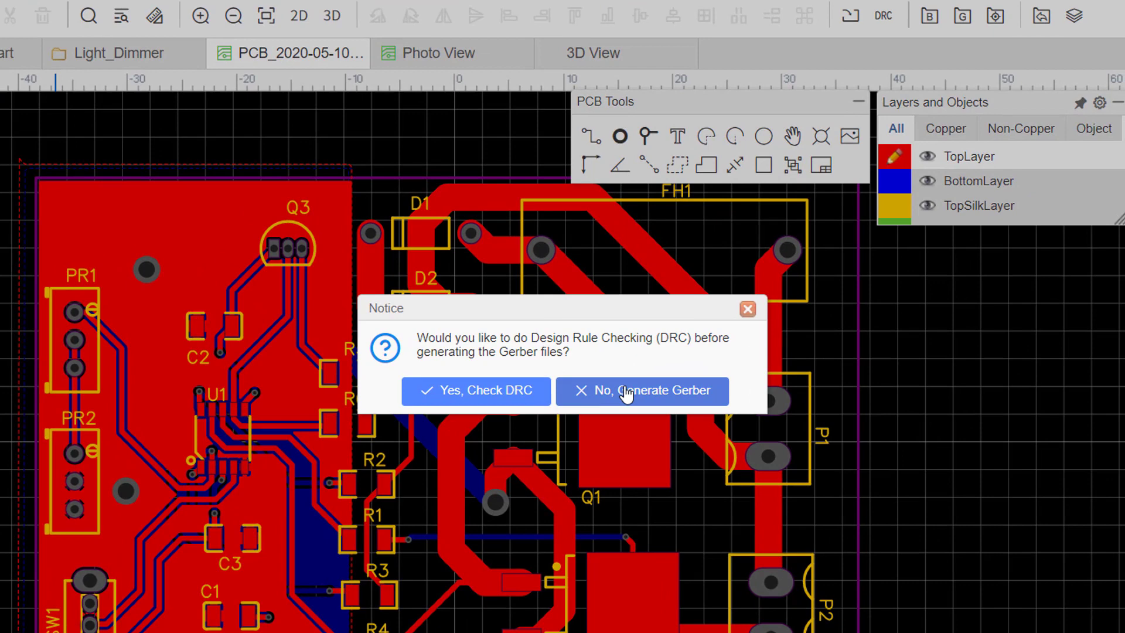
pyautogui.click(626, 396)
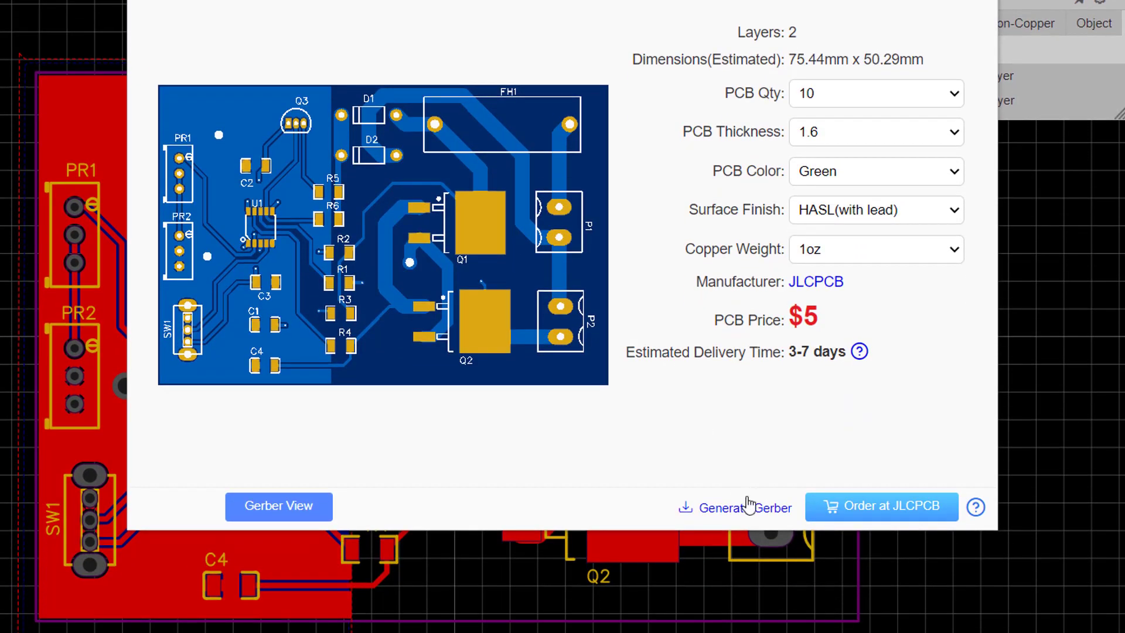
pyautogui.click(745, 515)
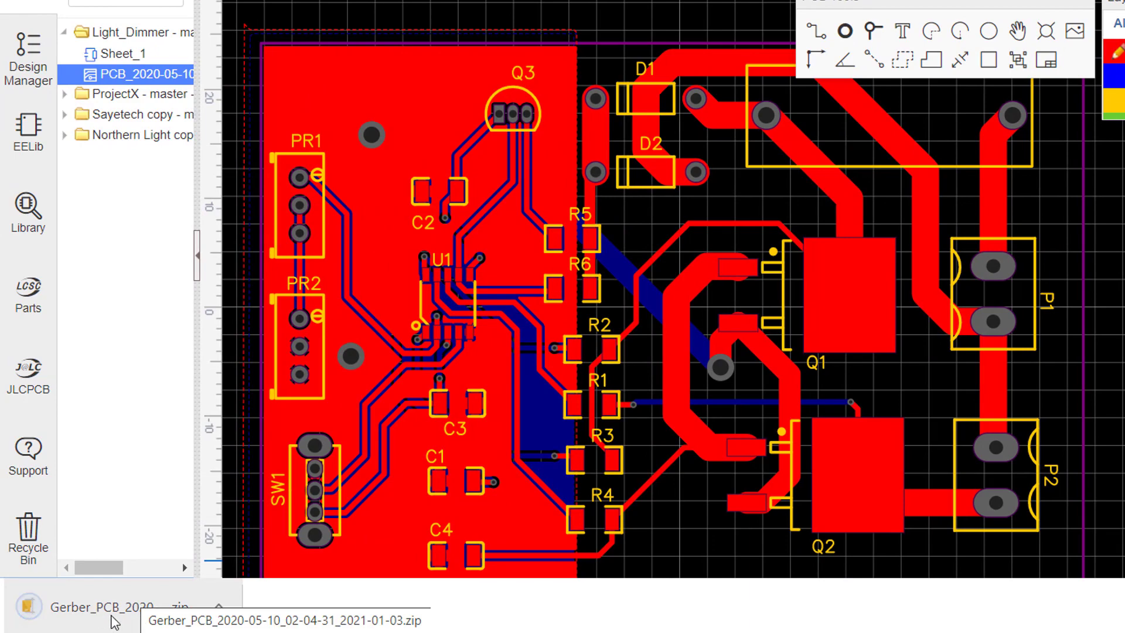
# Locate the downloaded Gerber zip in its downloads folder
pyautogui.click(221, 616)
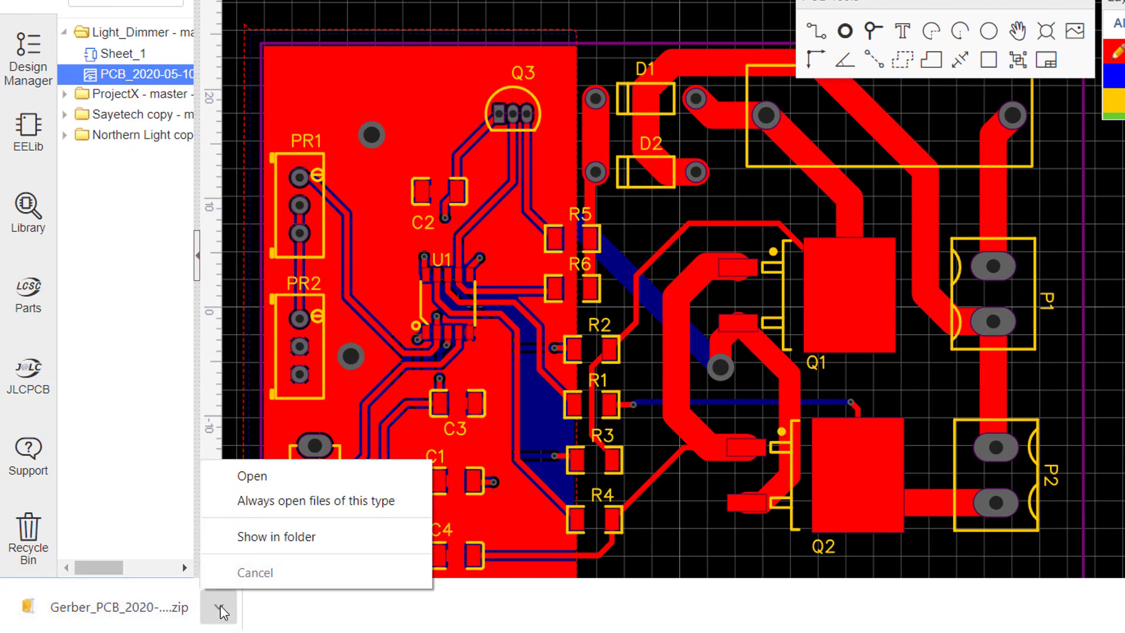
pyautogui.click(254, 542)
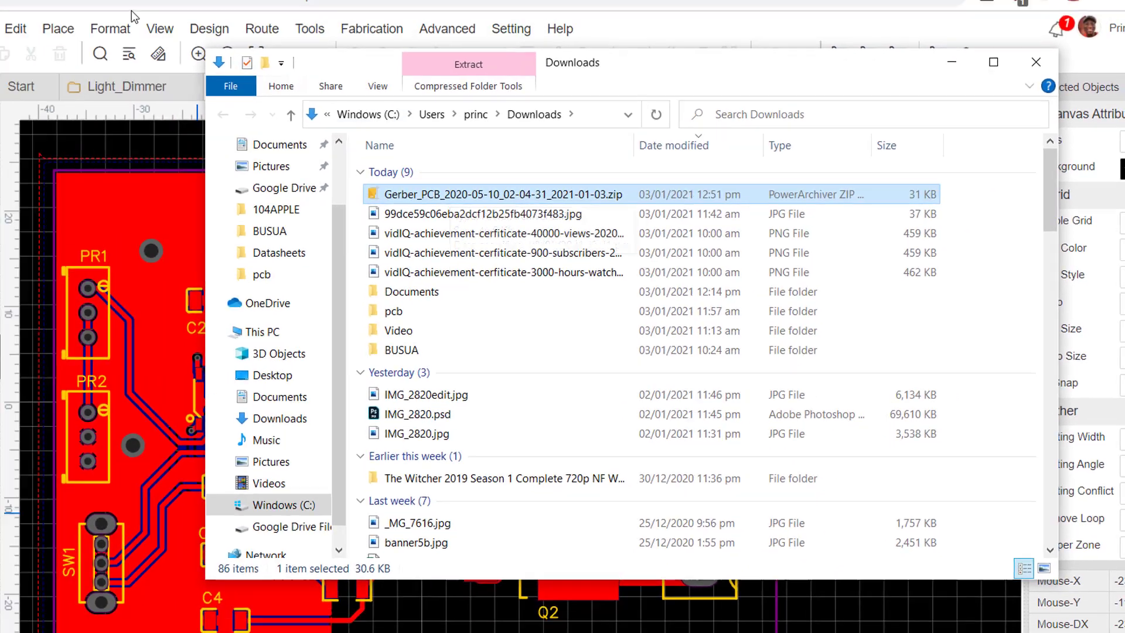
# Load jlcpcb.com in a new browser tab
pyautogui.click(208, 15)
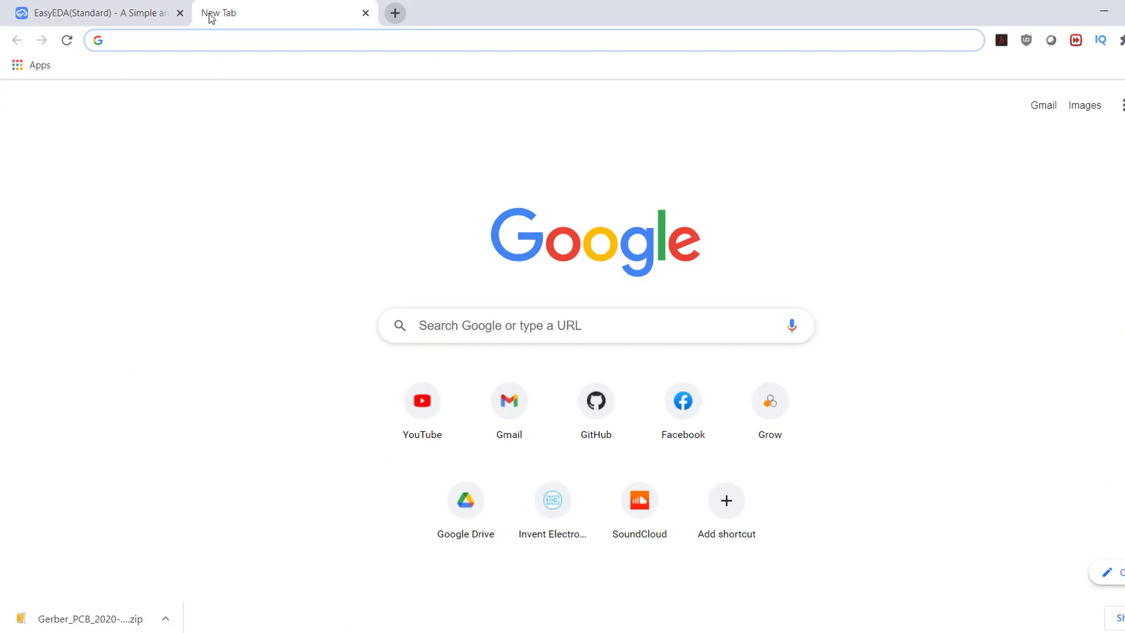
pyautogui.write('jlcpcb.com')
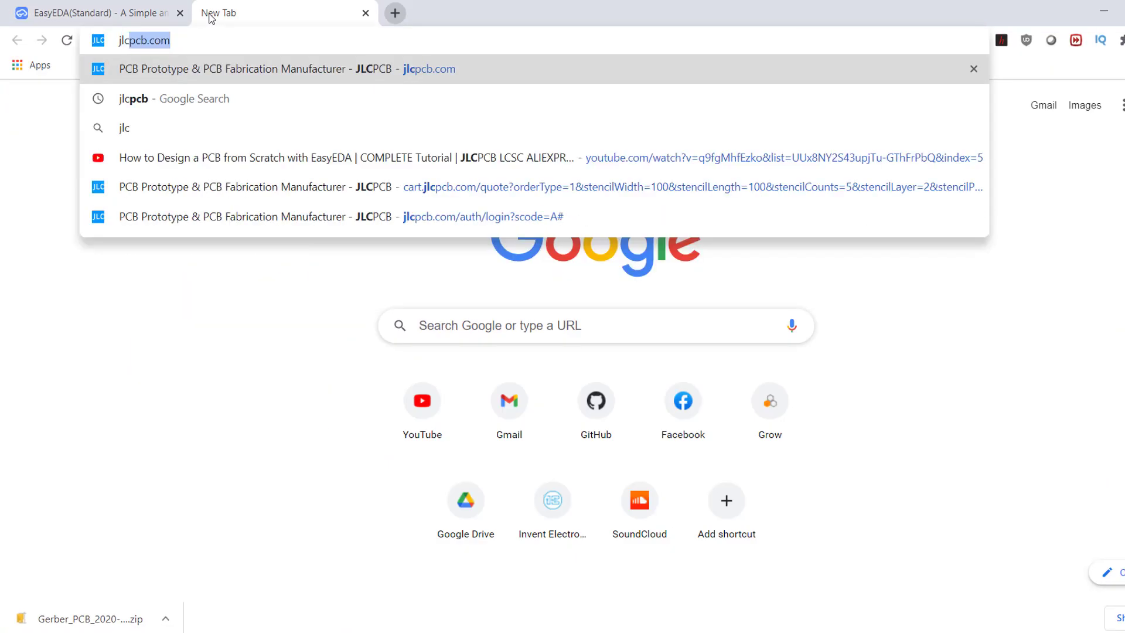
pyautogui.press('Return')
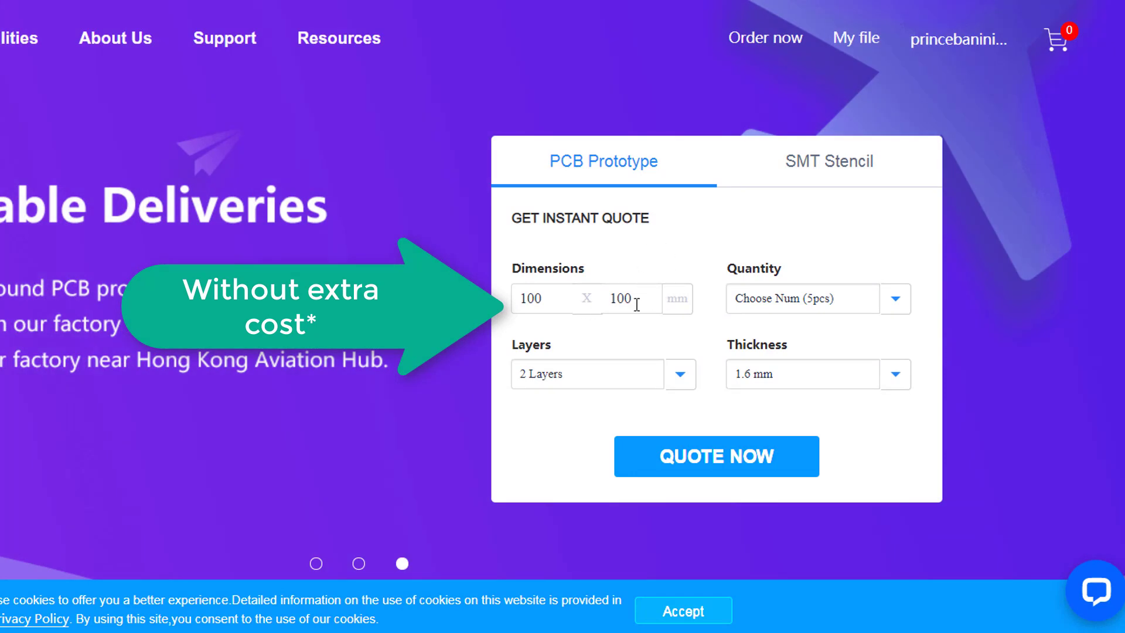
pyautogui.scroll(2, 637, 304)
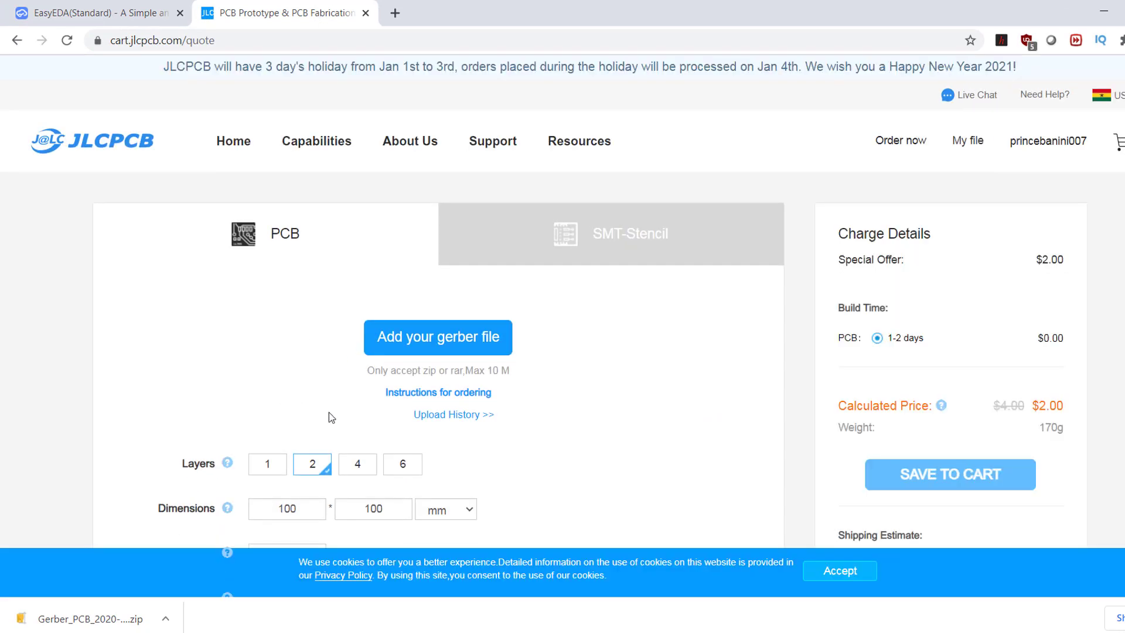
pyautogui.scroll(-1, 512, 411)
pyautogui.scroll(-1, 513, 412)
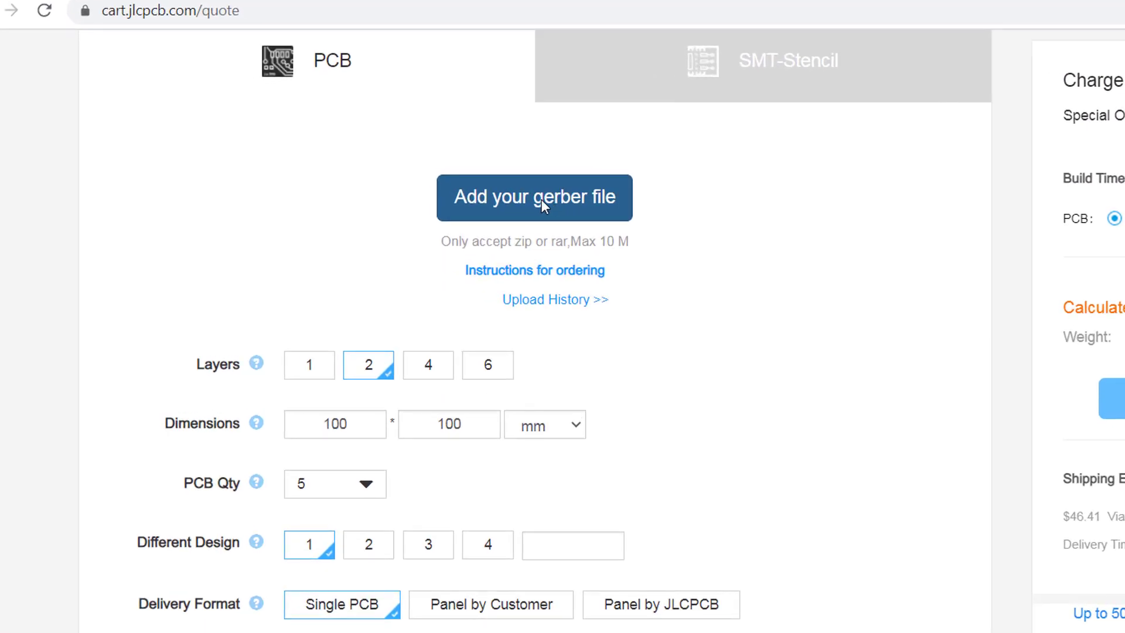
# Upload the downloaded Gerber zip to the JLCPCB quote for processing
pyautogui.click(516, 200)
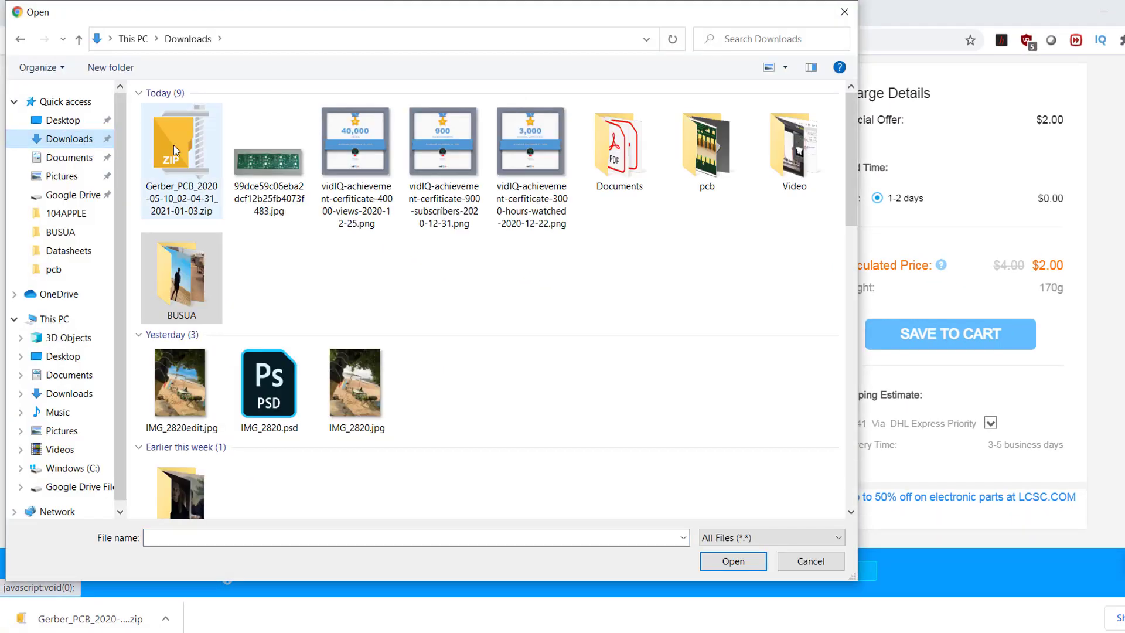
pyautogui.doubleClick(173, 148)
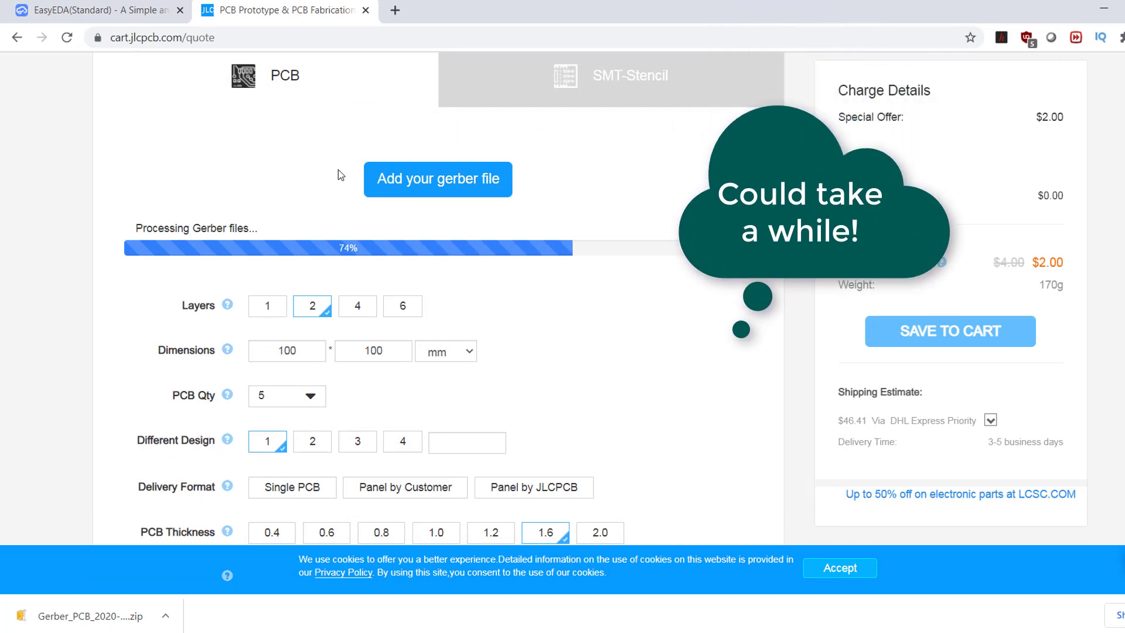
pyautogui.scroll(2, 339, 170)
pyautogui.scroll(-3, 558, 304)
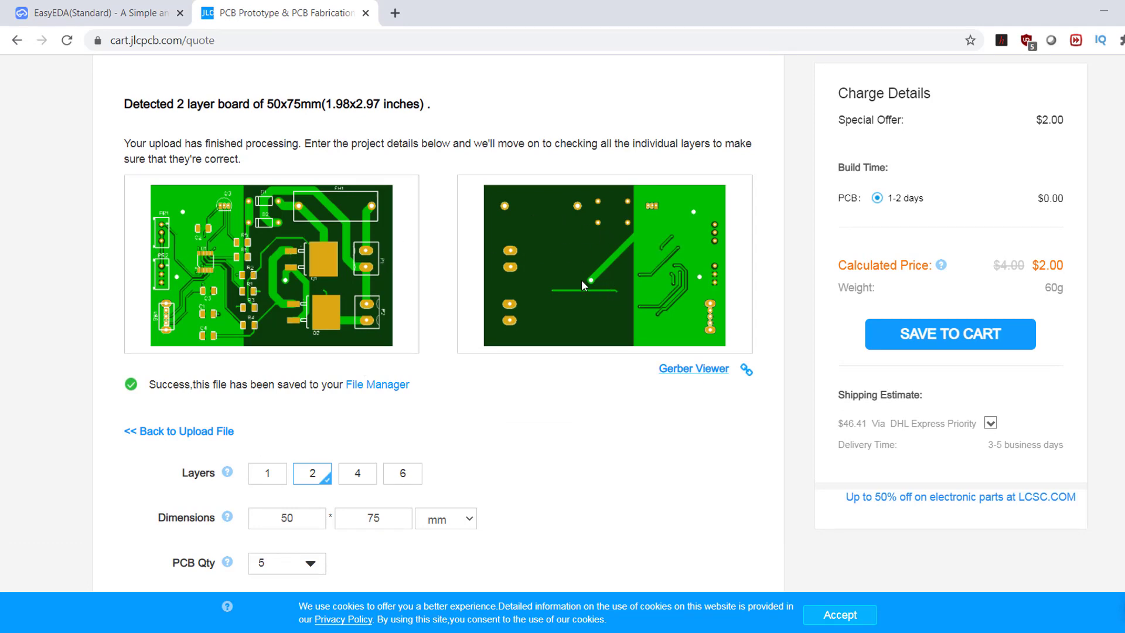
pyautogui.click(88, 14)
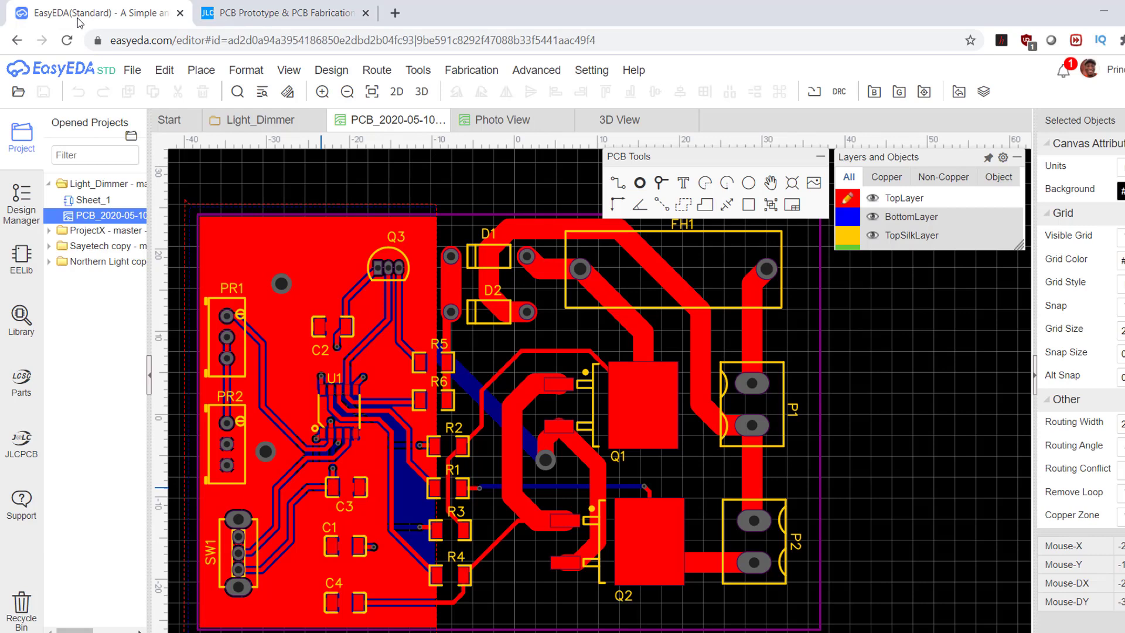
pyautogui.click(480, 121)
pyautogui.click(620, 120)
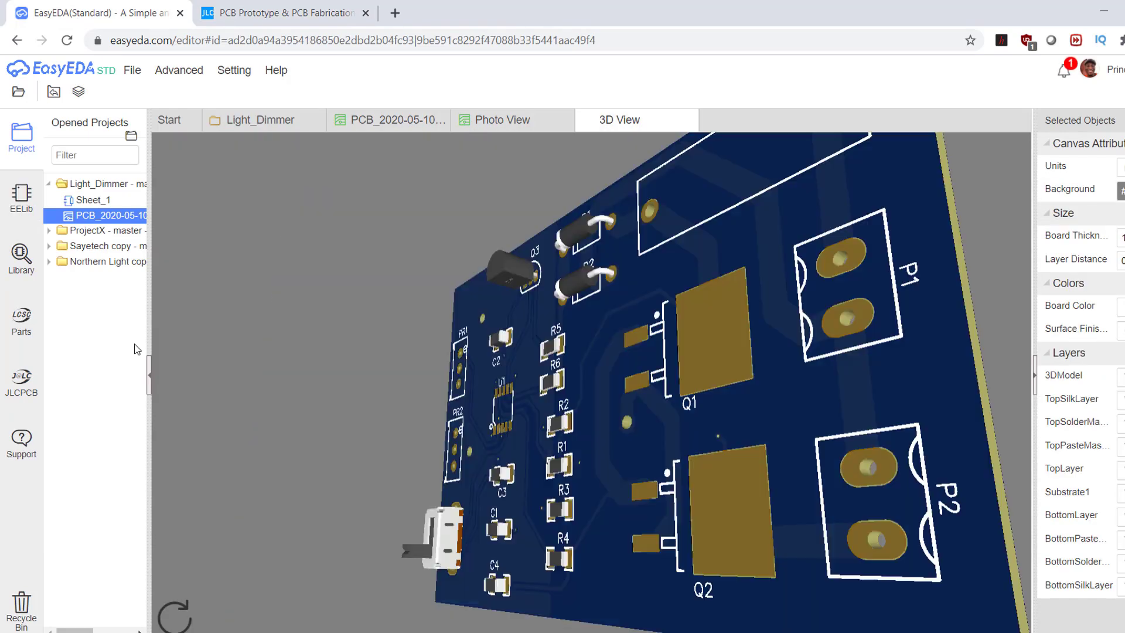
pyautogui.moveTo(615, 335); pyautogui.dragTo(322, 362)
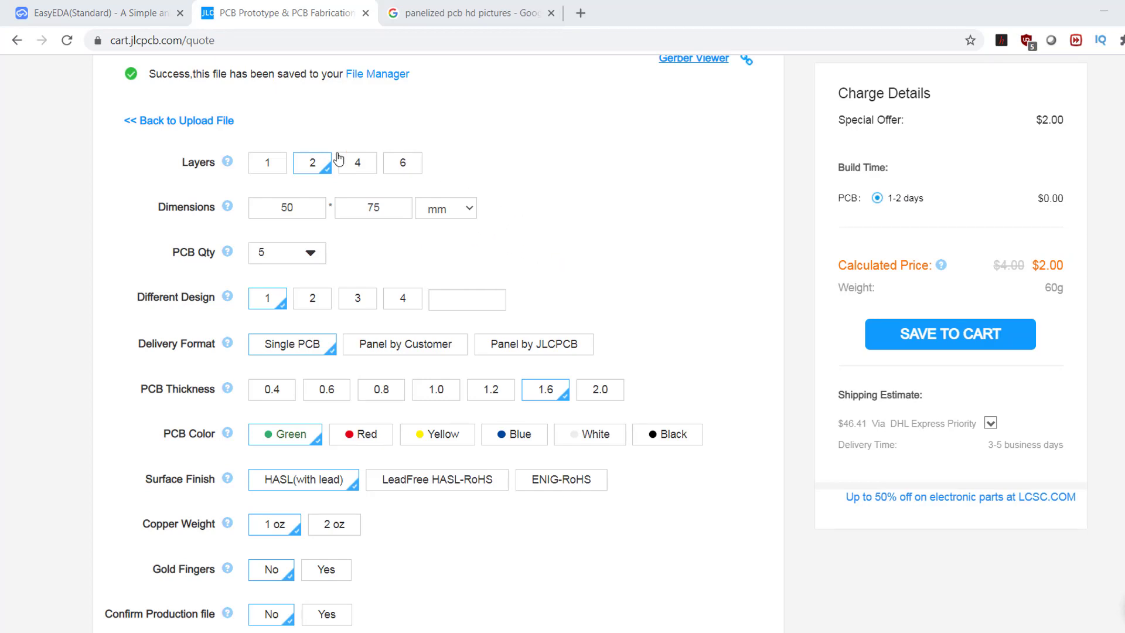
pyautogui.scroll(3, 553, 247)
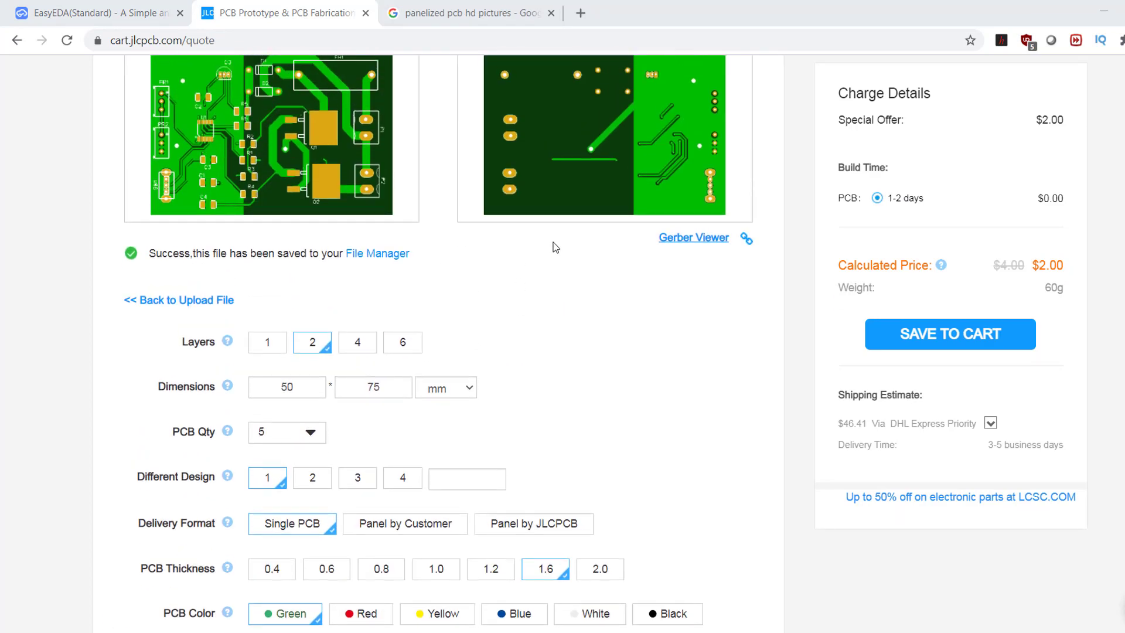
pyautogui.scroll(-3, 552, 247)
pyautogui.scroll(-1, 360, 177)
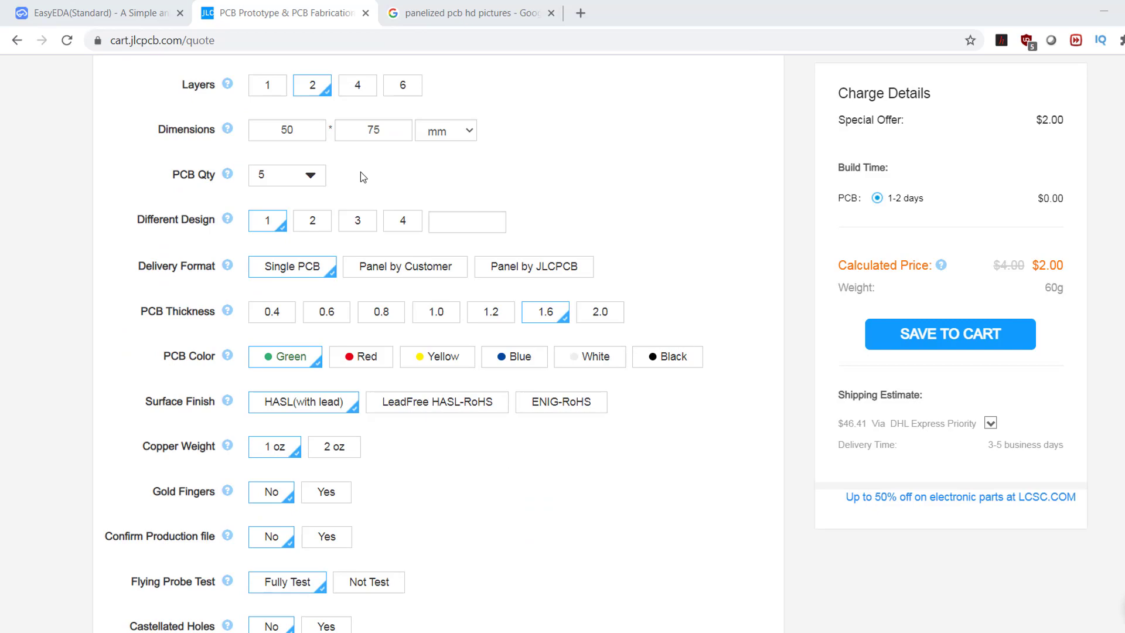
pyautogui.scroll(1, 360, 176)
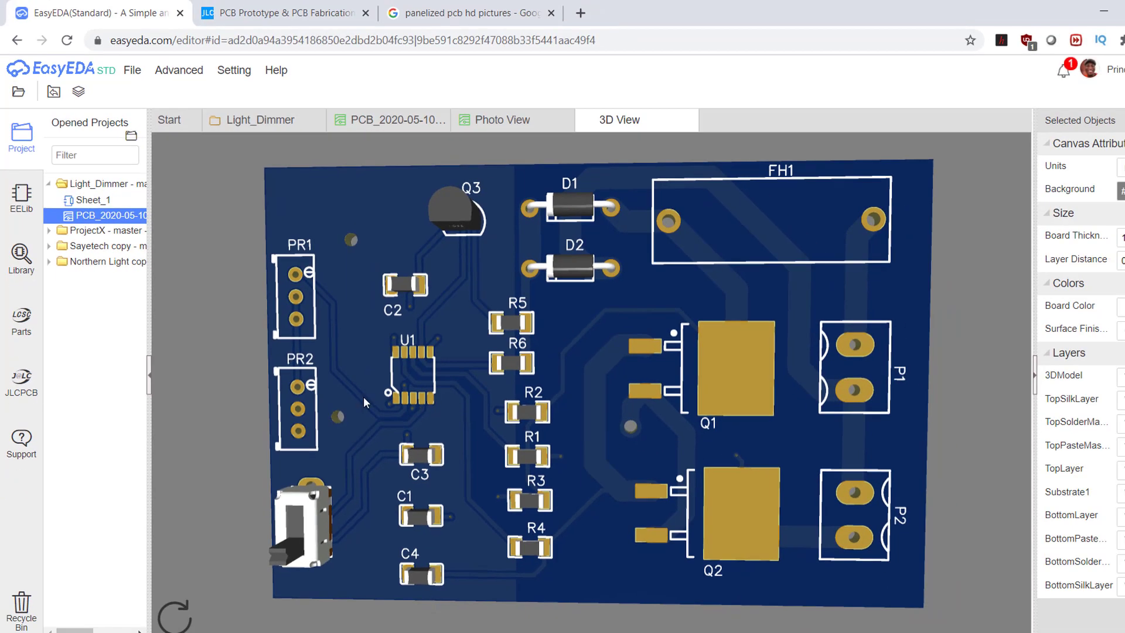
pyautogui.moveTo(345, 396)
pyautogui.mouseDown()
pyautogui.moveTo(780, 372)
pyautogui.moveTo(364, 384)
pyautogui.mouseUp()
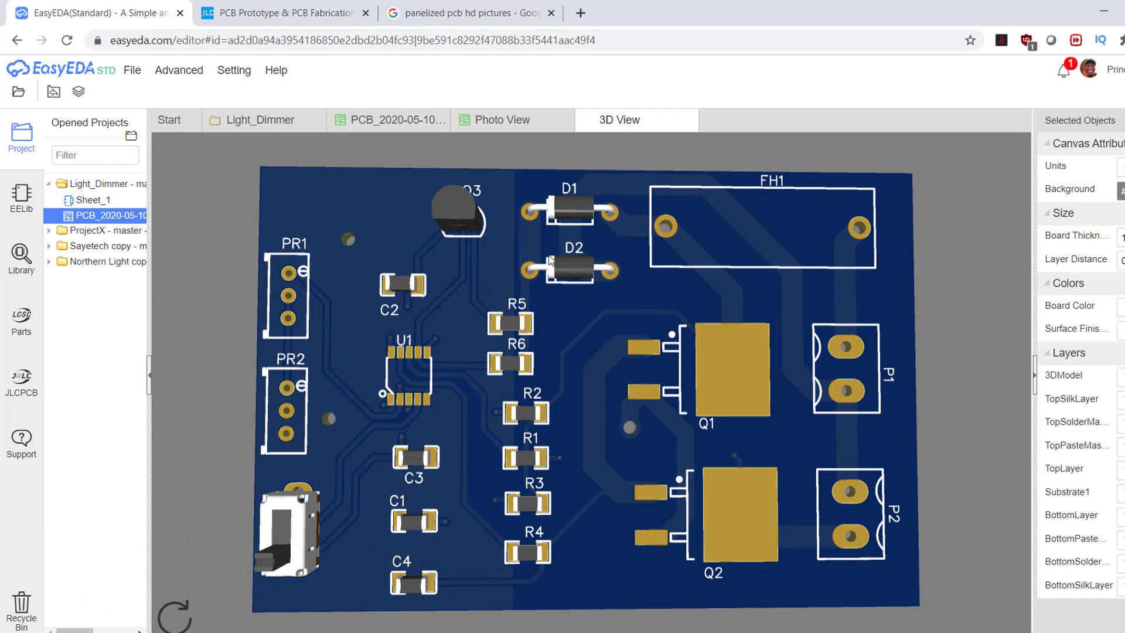
pyautogui.click(277, 12)
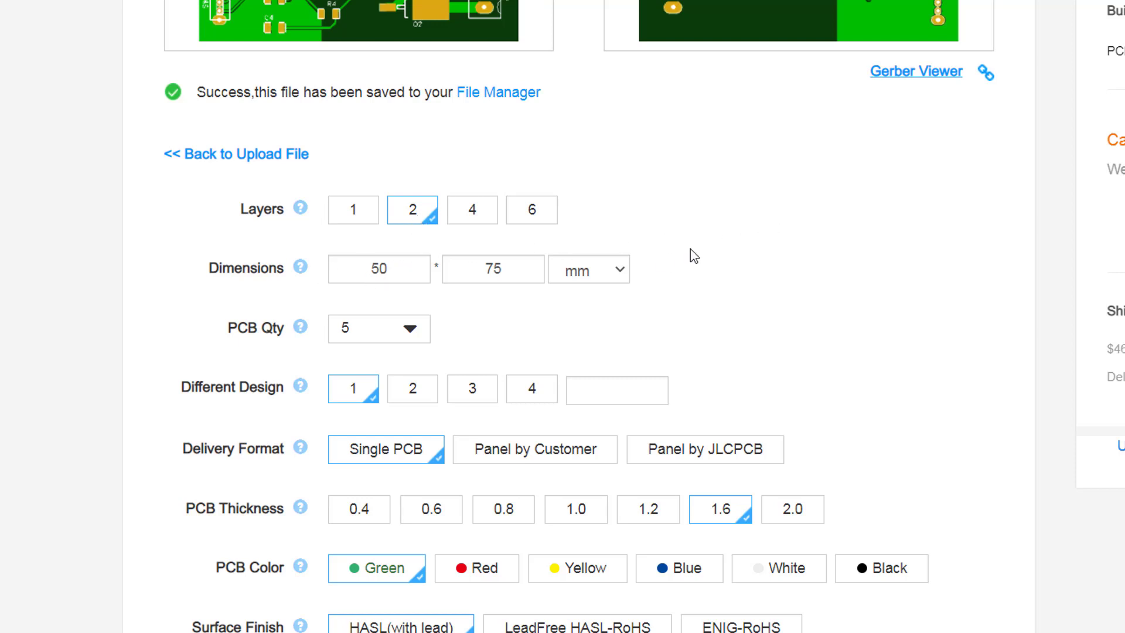
pyautogui.scroll(2, 690, 249)
pyautogui.scroll(-2, 743, 327)
pyautogui.scroll(1, 743, 327)
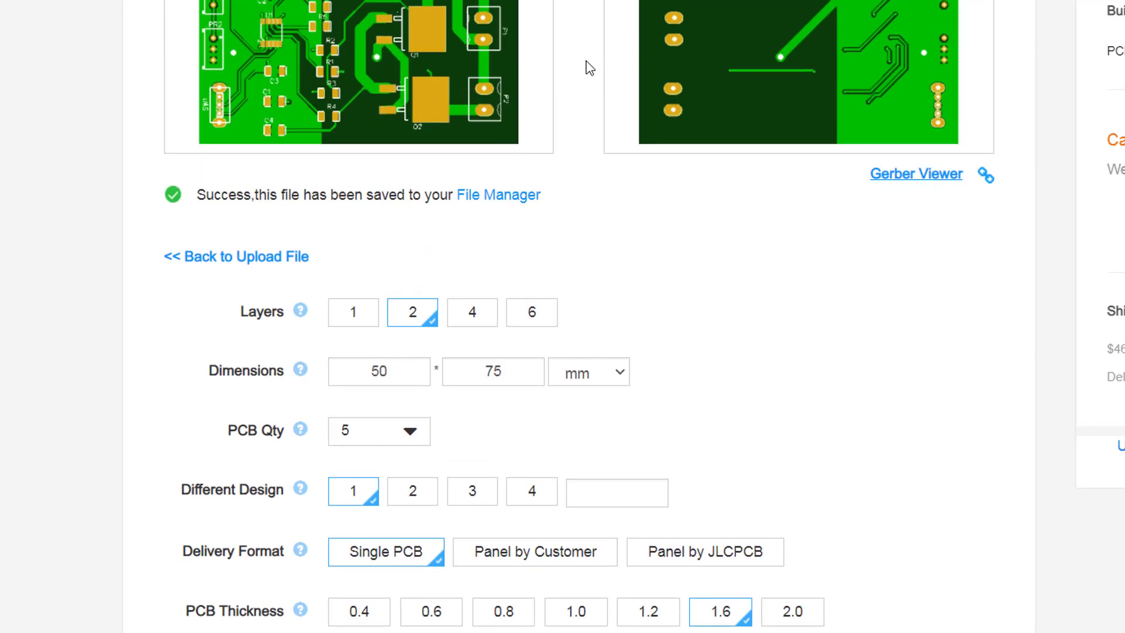
pyautogui.scroll(-1, 610, 239)
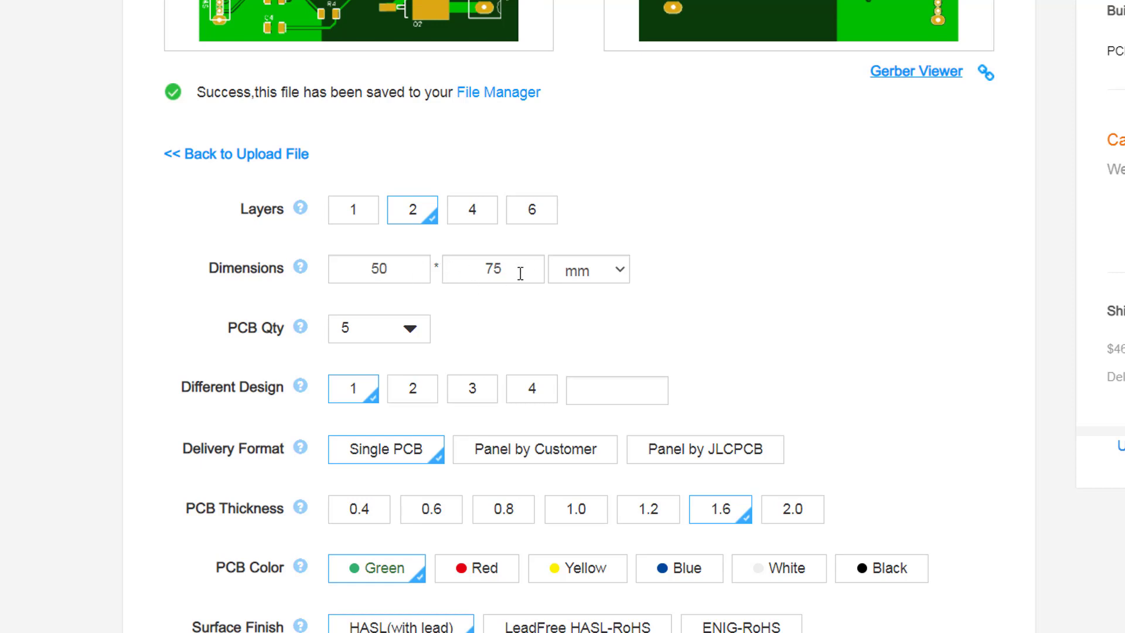
pyautogui.scroll(-1, 519, 281)
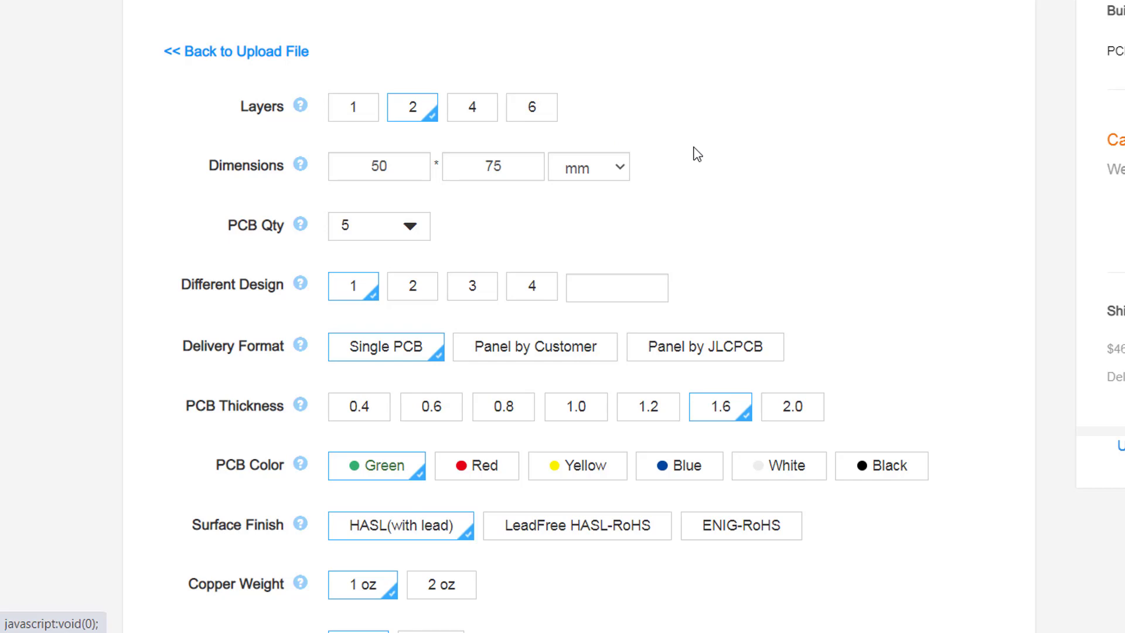
pyautogui.scroll(2, 695, 154)
pyautogui.scroll(1, 706, 211)
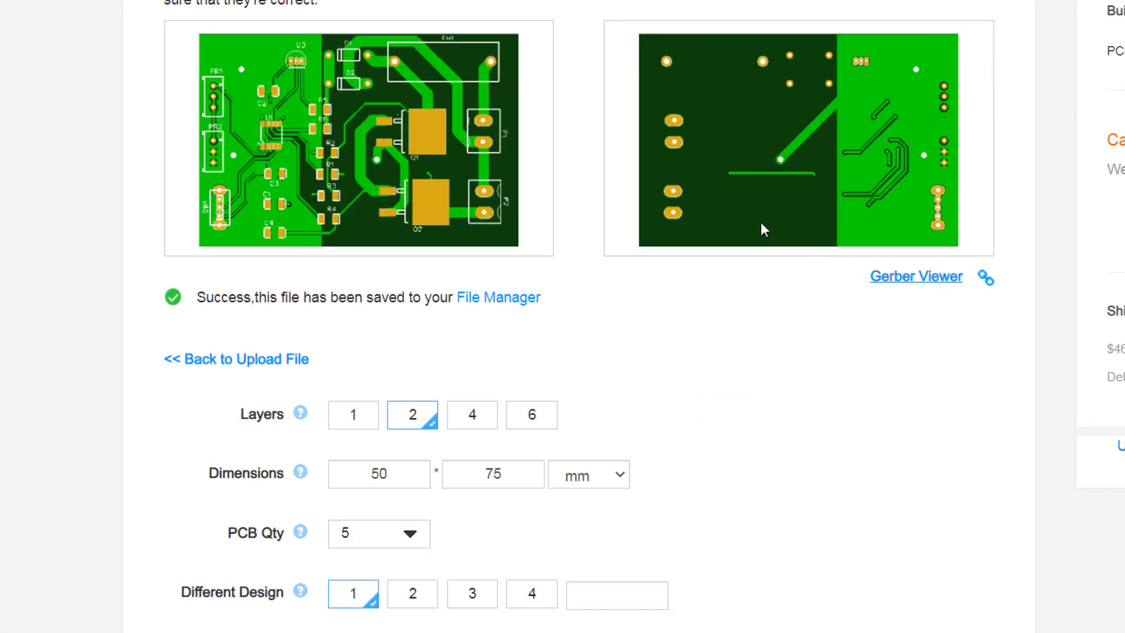
pyautogui.scroll(-2, 461, 189)
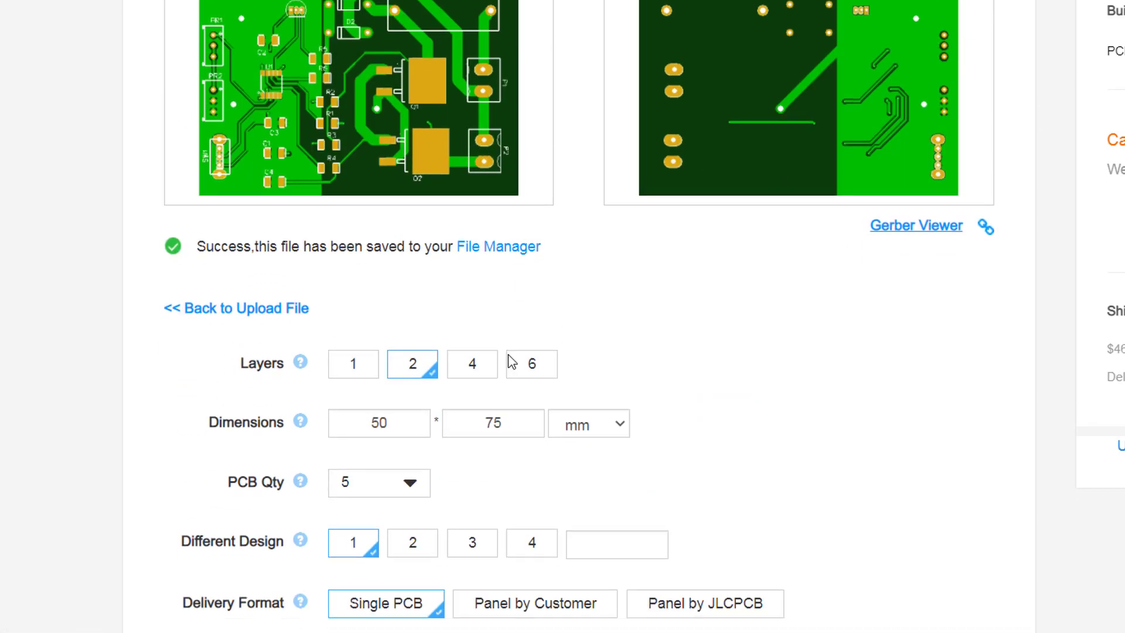
pyautogui.scroll(1, 445, 211)
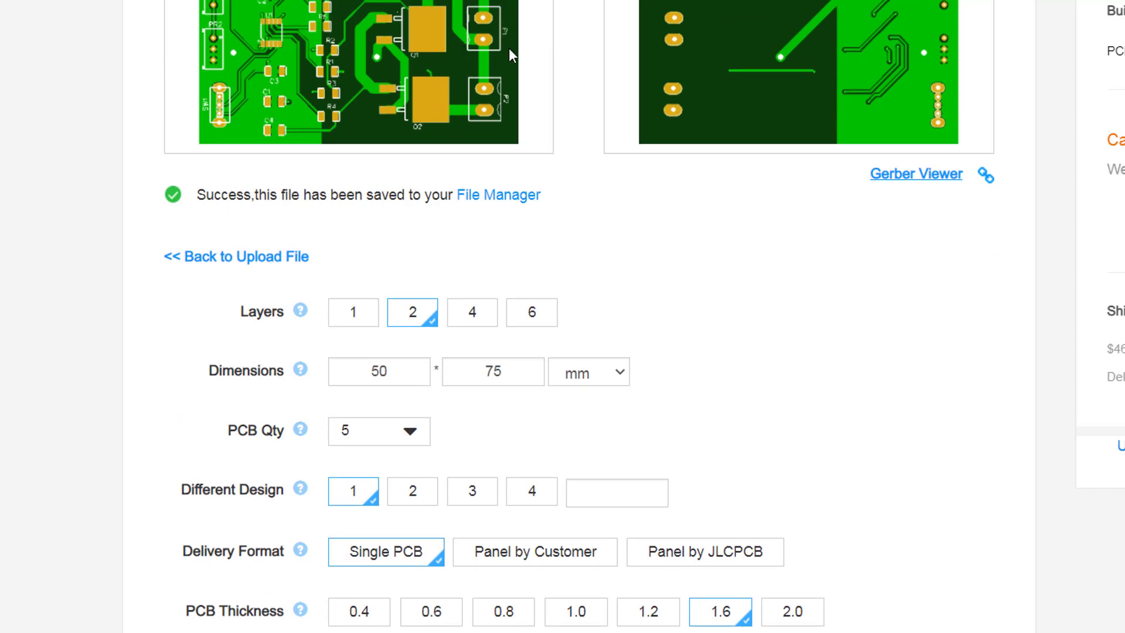
pyautogui.scroll(-4, 687, 394)
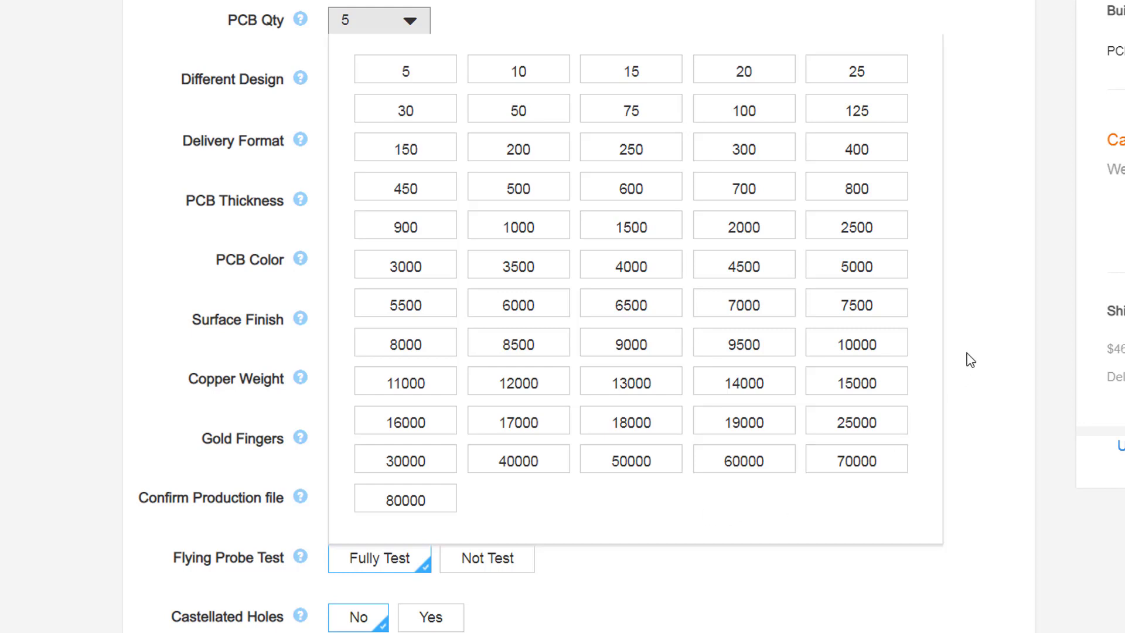
pyautogui.scroll(1, 970, 360)
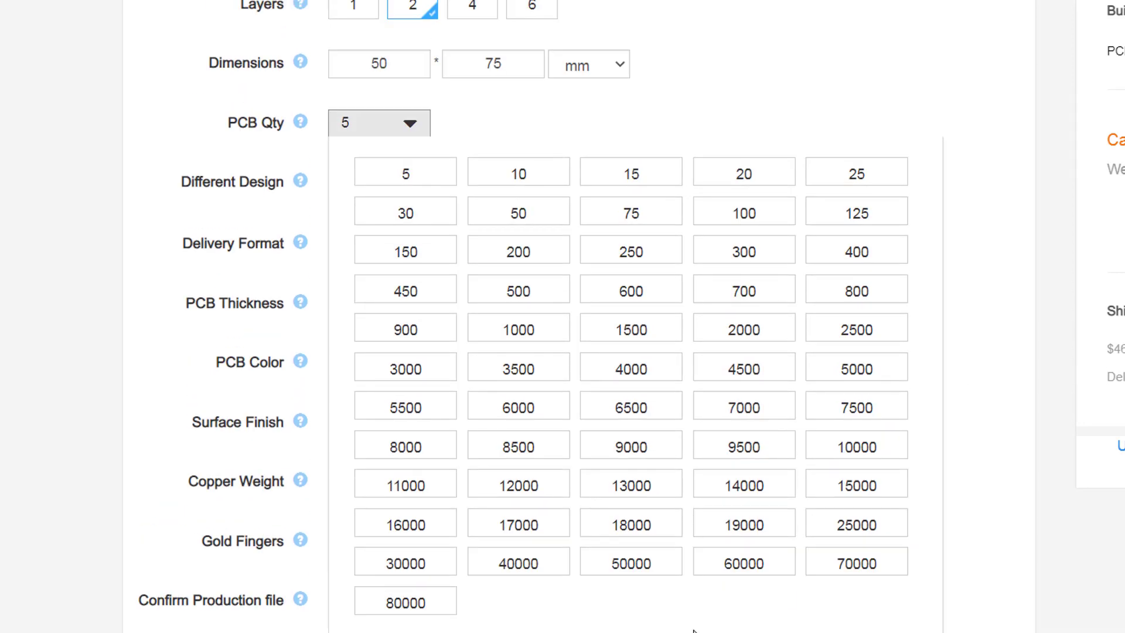
# Keep the PCB order quantity at 5 boards
pyautogui.click(459, 207)
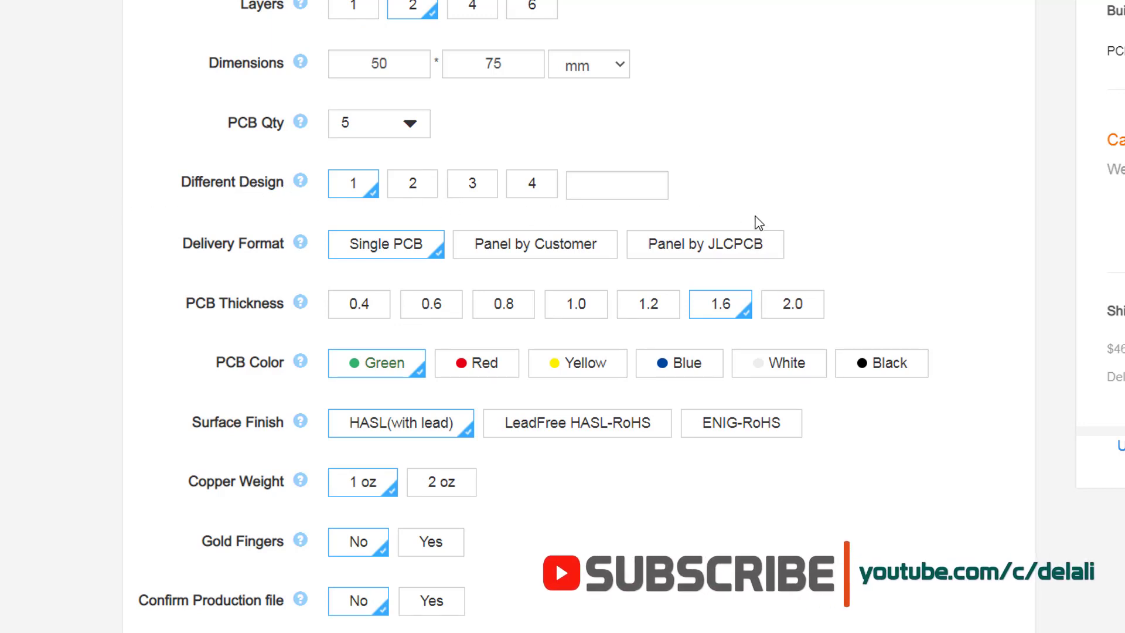
pyautogui.scroll(5, 721, 227)
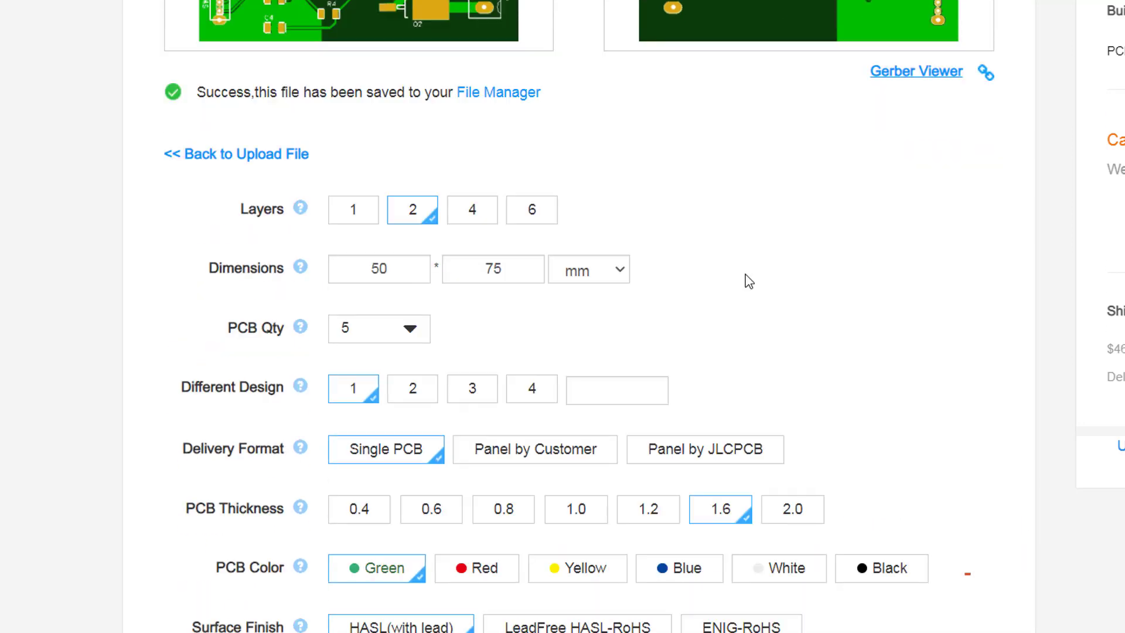
pyautogui.scroll(-3, 745, 281)
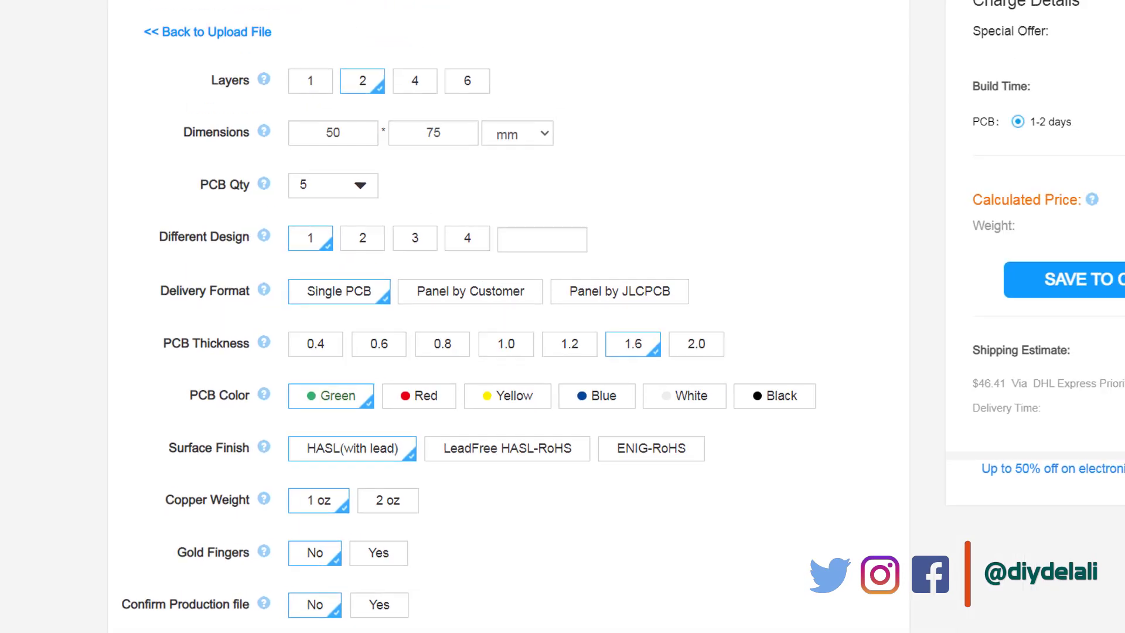
pyautogui.click(58, 601)
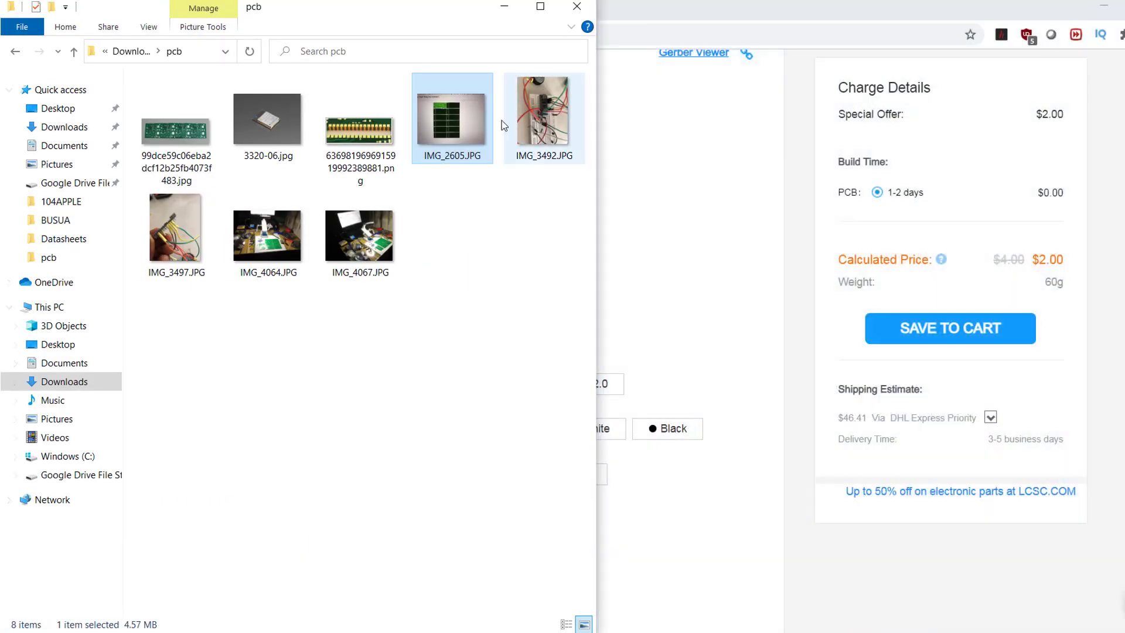
pyautogui.doubleClick(447, 120)
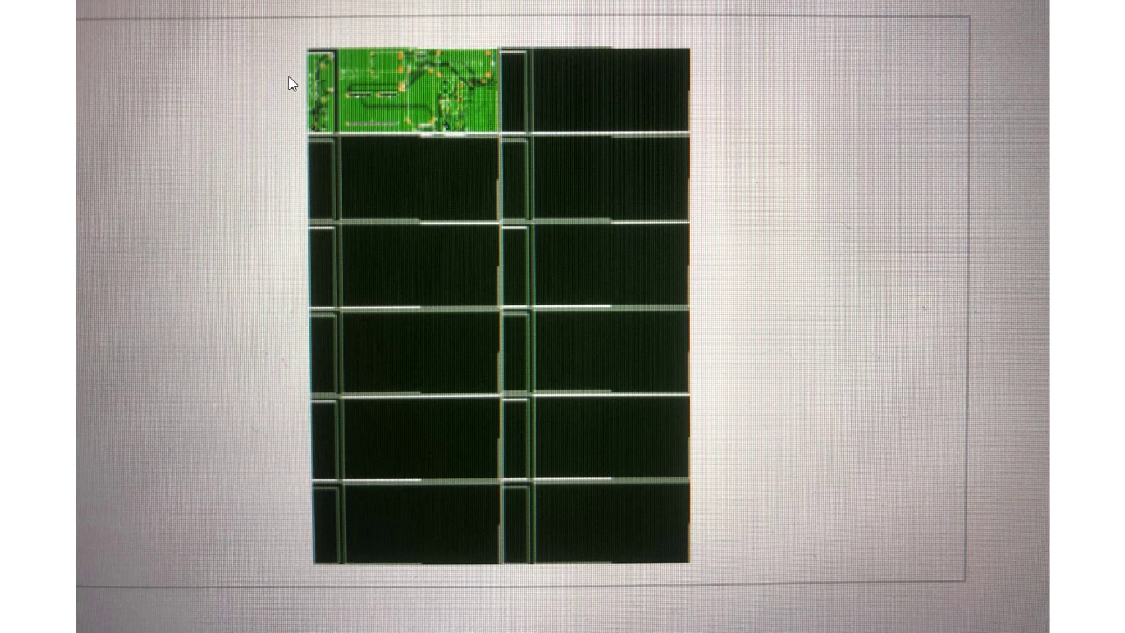
pyautogui.click(593, 578)
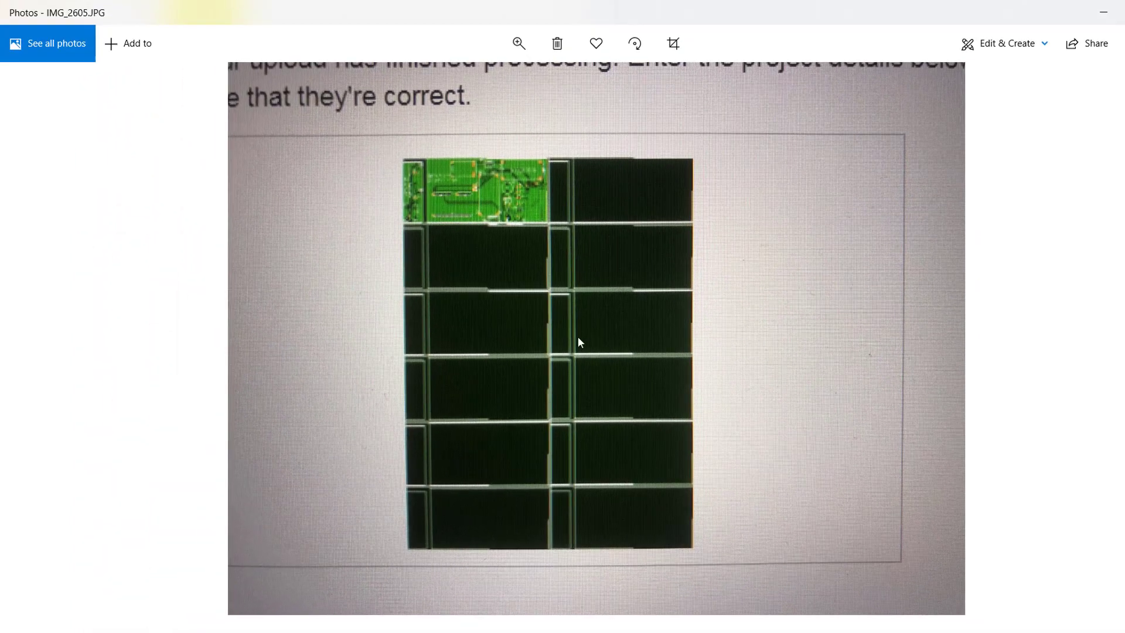
pyautogui.click(1099, 13)
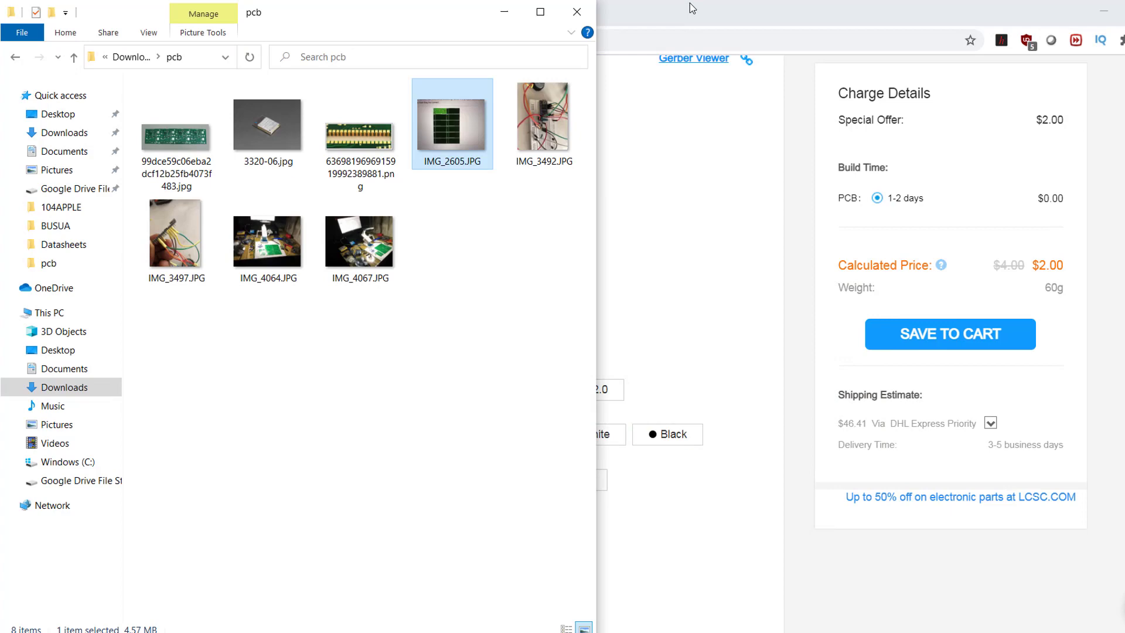
pyautogui.click(510, 15)
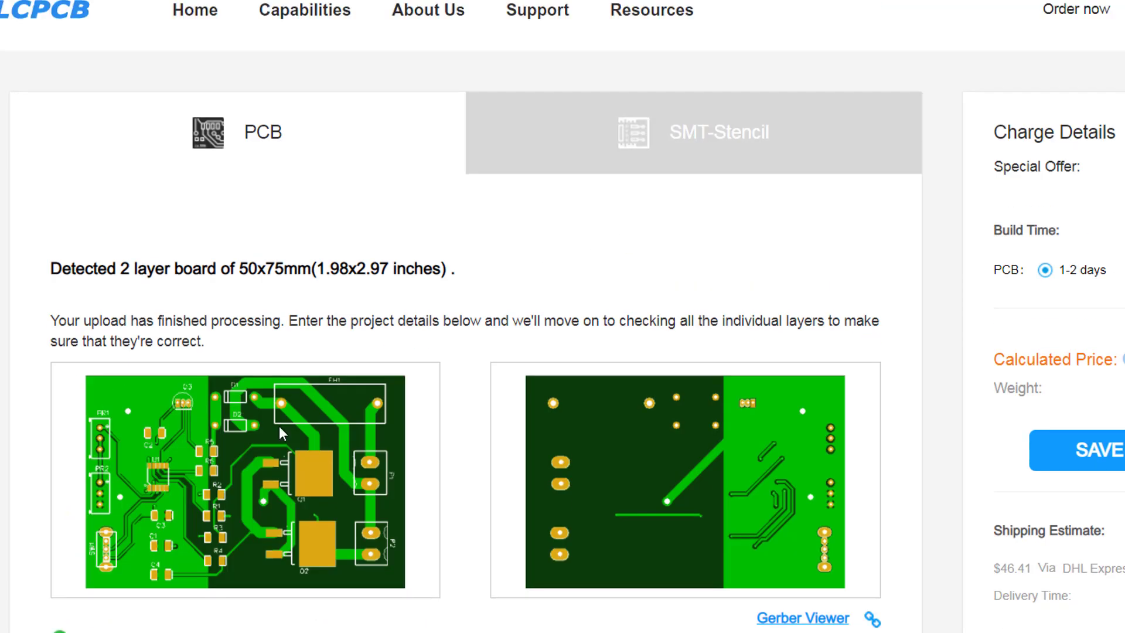
pyautogui.scroll(-2, 406, 480)
pyautogui.scroll(-5, 497, 455)
pyautogui.scroll(-1, 530, 422)
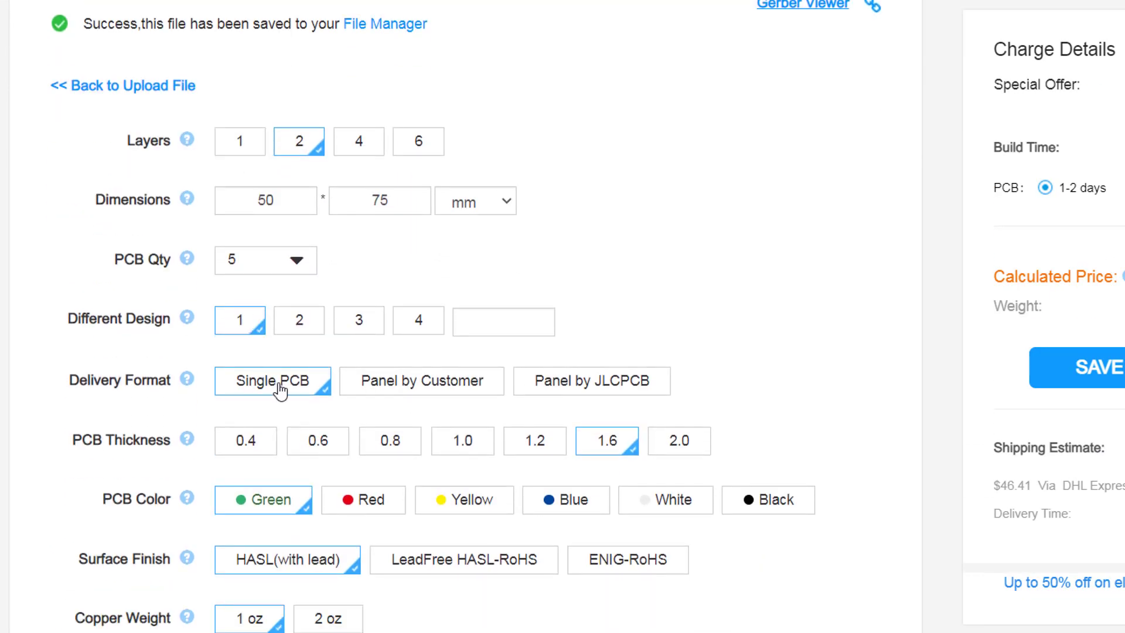
pyautogui.scroll(5, 385, 378)
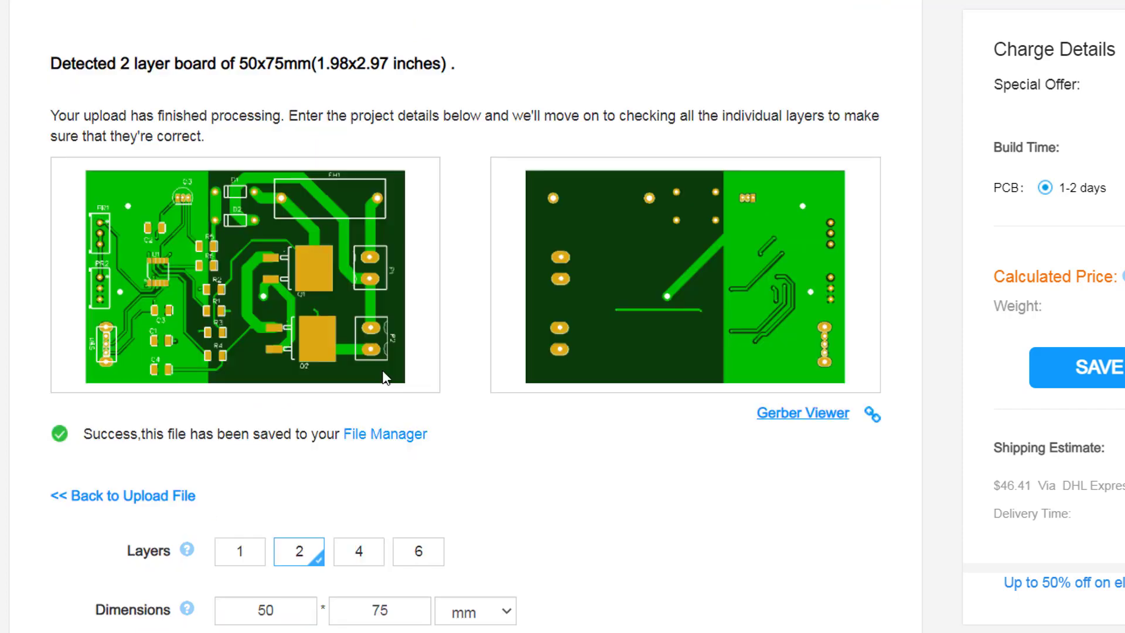
pyautogui.scroll(-5, 528, 363)
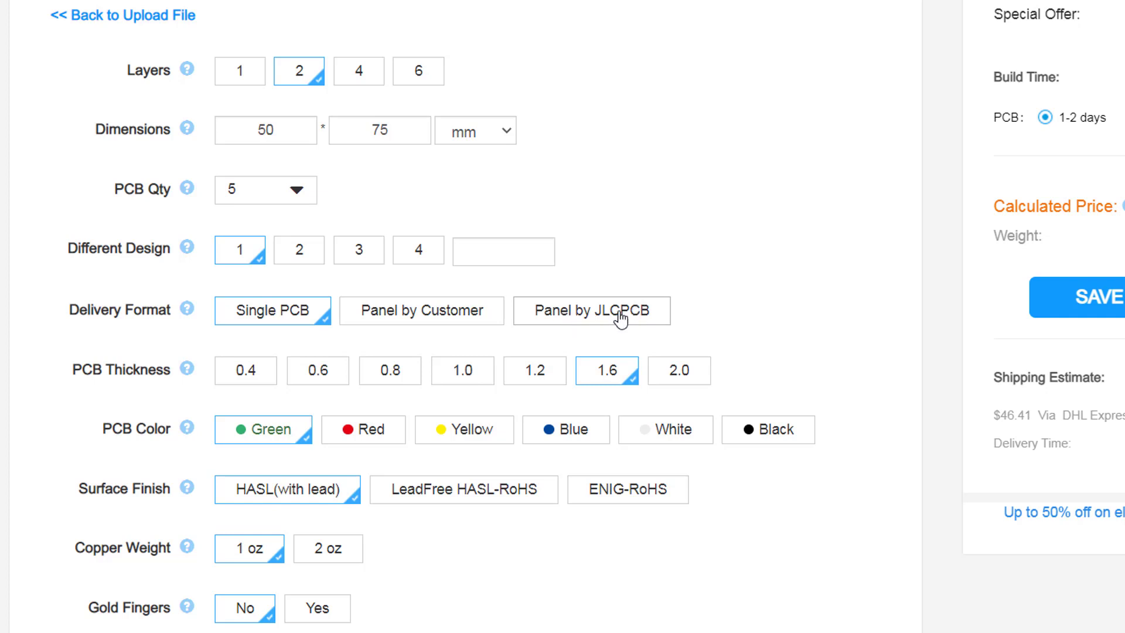
# Try the Panel by JLCPCB delivery format before reverting to Single PCB
pyautogui.click(651, 313)
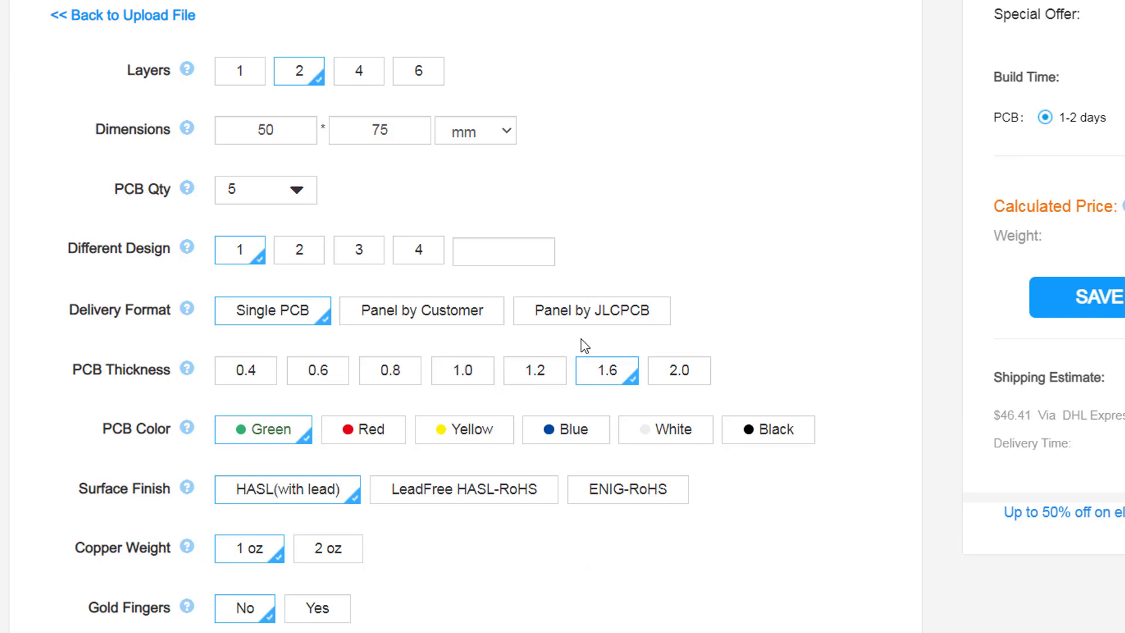
pyautogui.scroll(1, 610, 316)
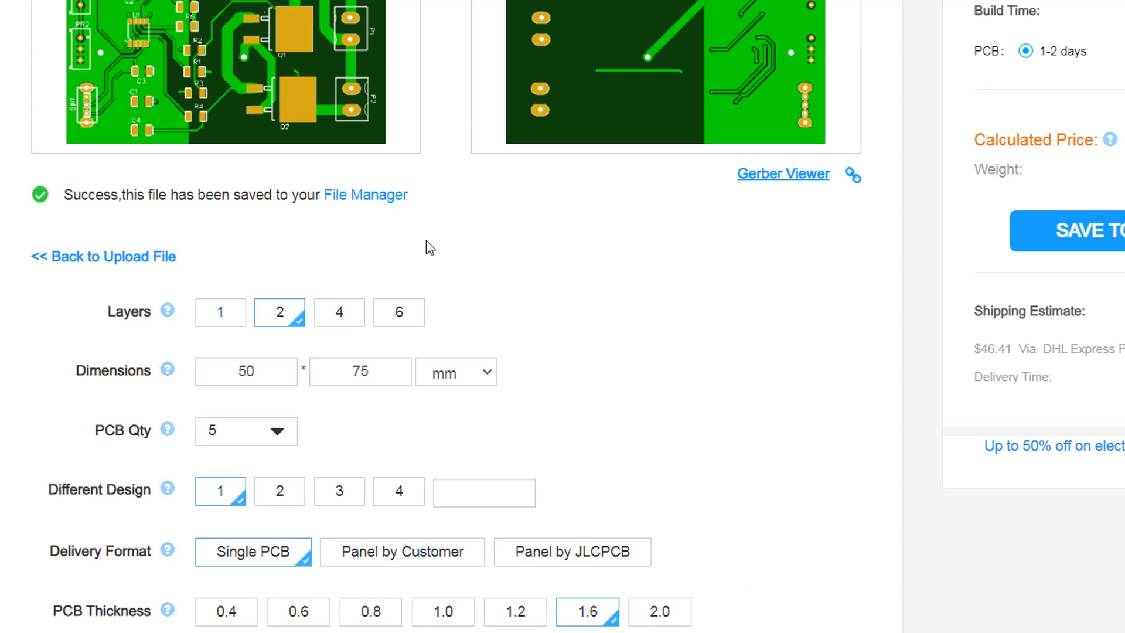
pyautogui.scroll(-3, 490, 290)
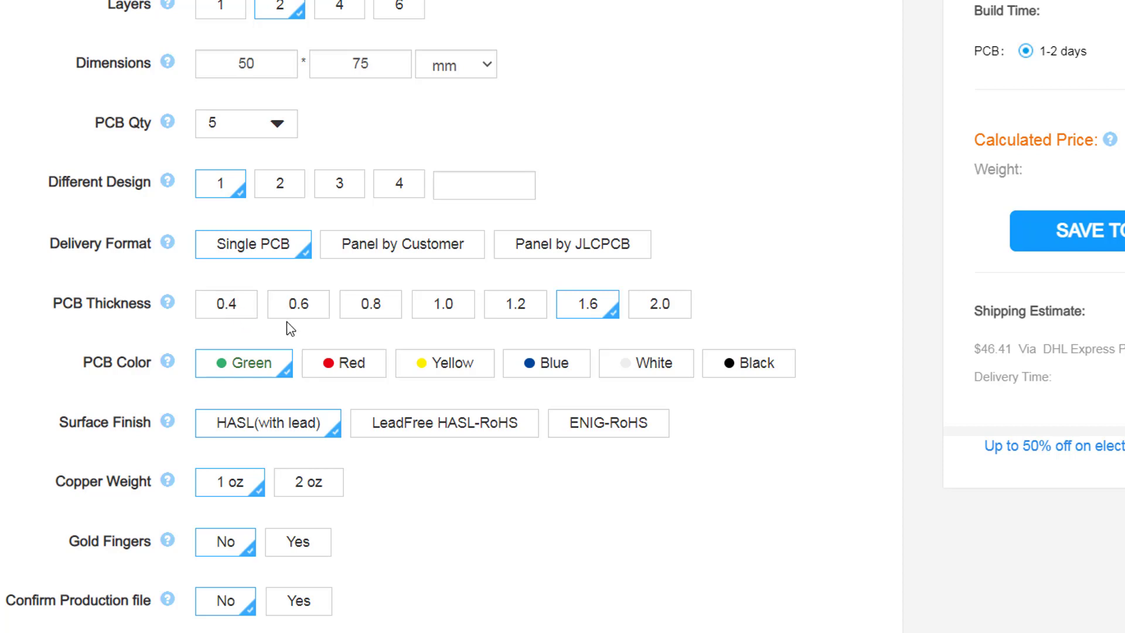
pyautogui.scroll(1, 289, 325)
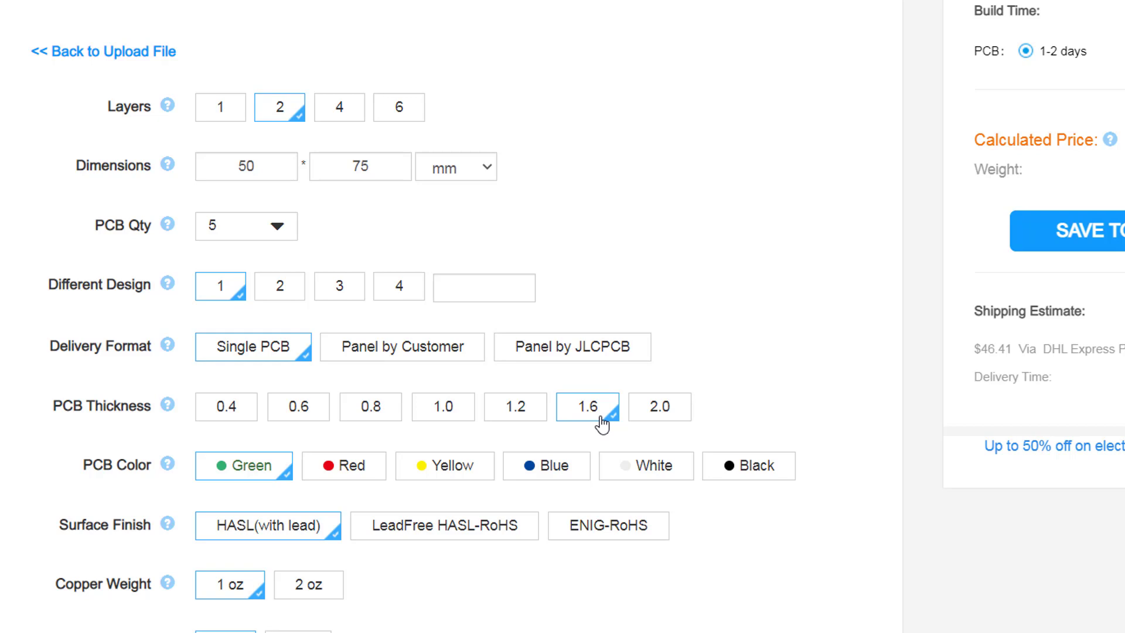
pyautogui.scroll(-2, 264, 290)
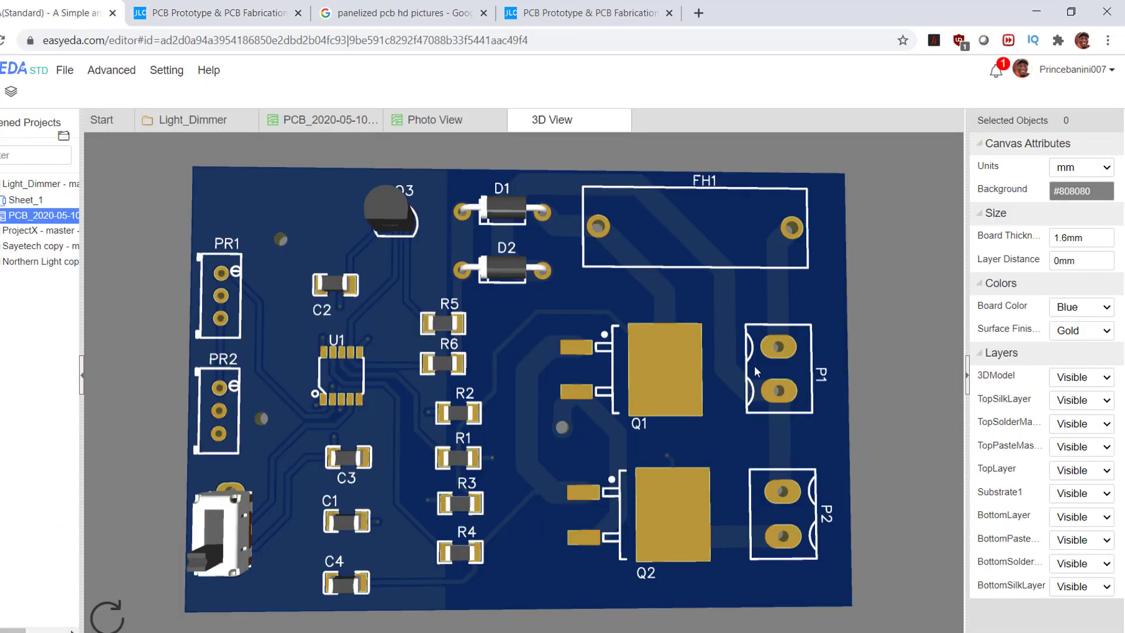
# Preview the 3D board in green, red, white and finally black solder mask, orbiting to inspect it
pyautogui.click(1106, 309)
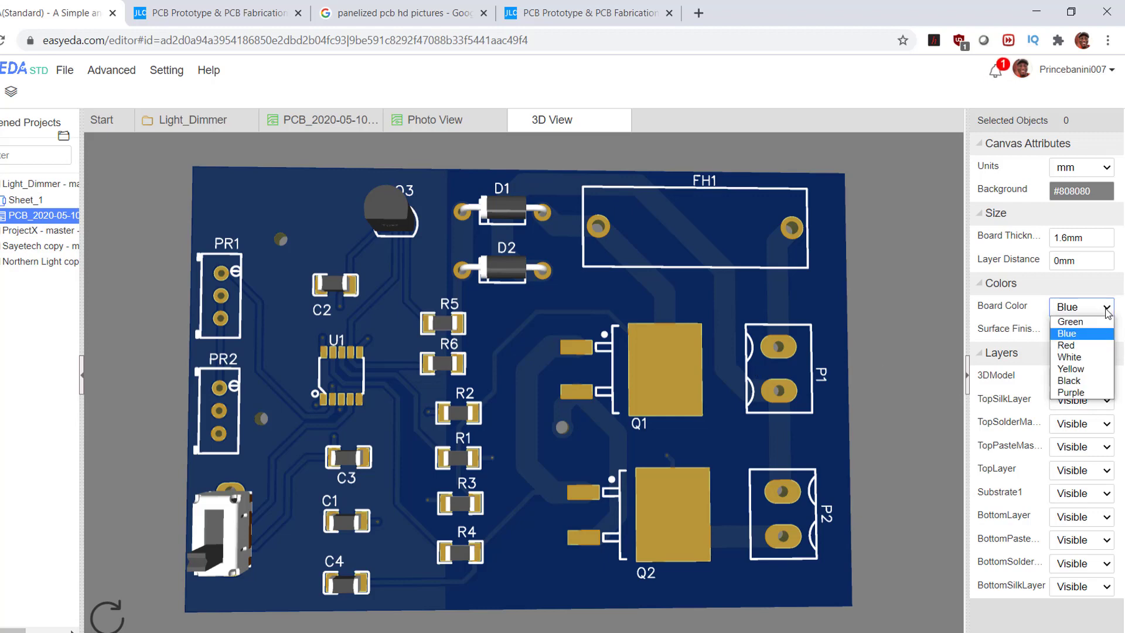
pyautogui.click(1087, 323)
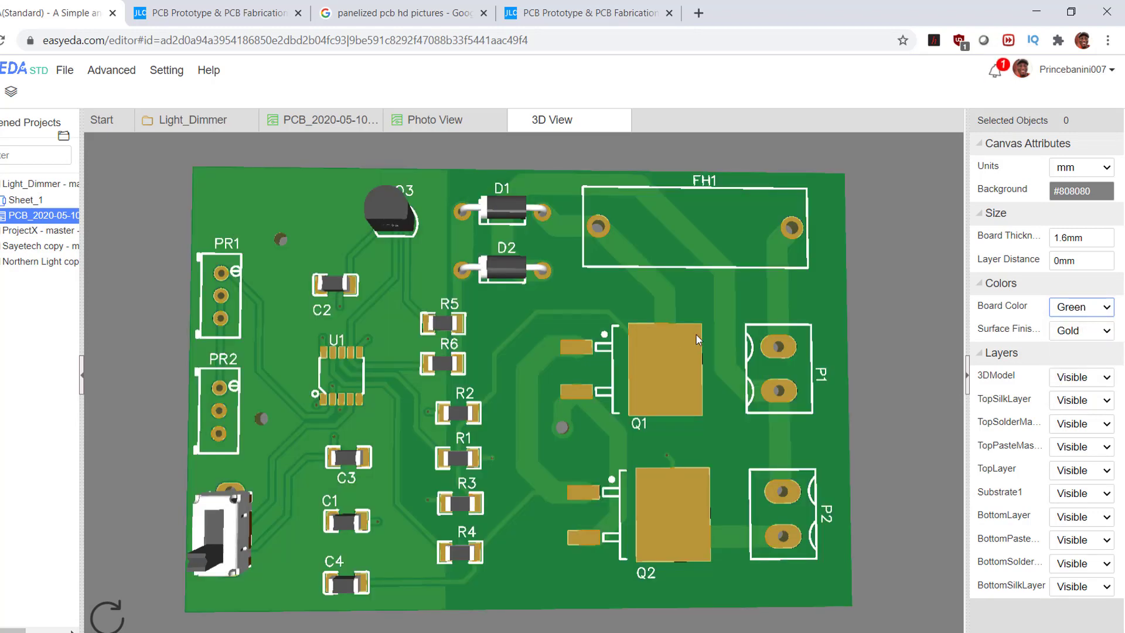
pyautogui.moveTo(607, 311)
pyautogui.mouseDown()
pyautogui.moveTo(224, 400)
pyautogui.moveTo(647, 432)
pyautogui.mouseUp()
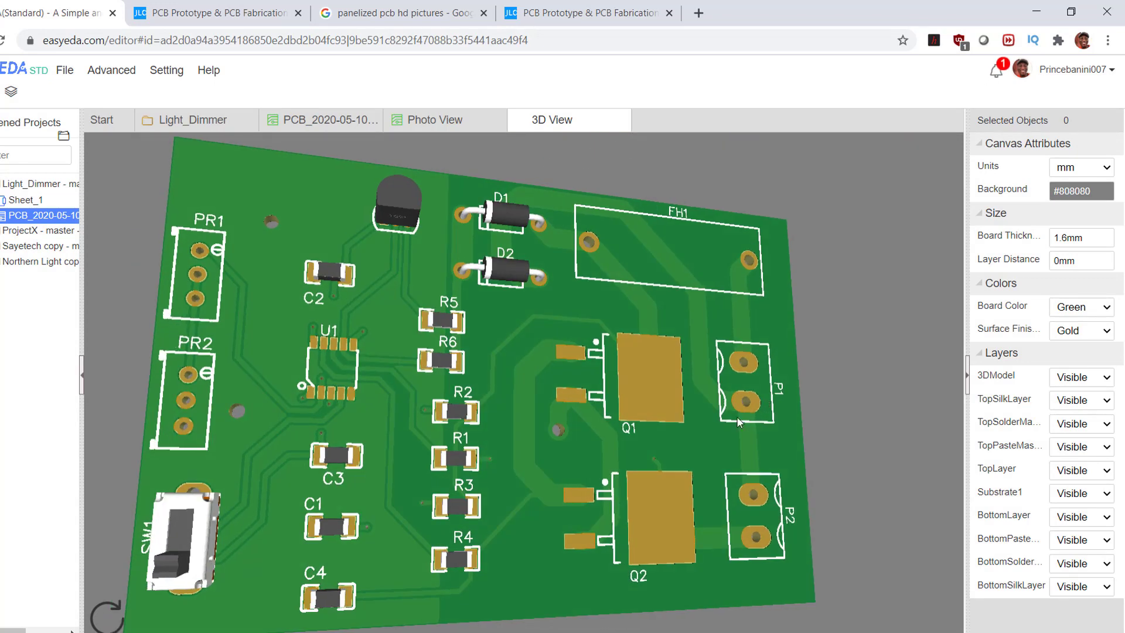
pyautogui.click(1081, 307)
pyautogui.click(1068, 347)
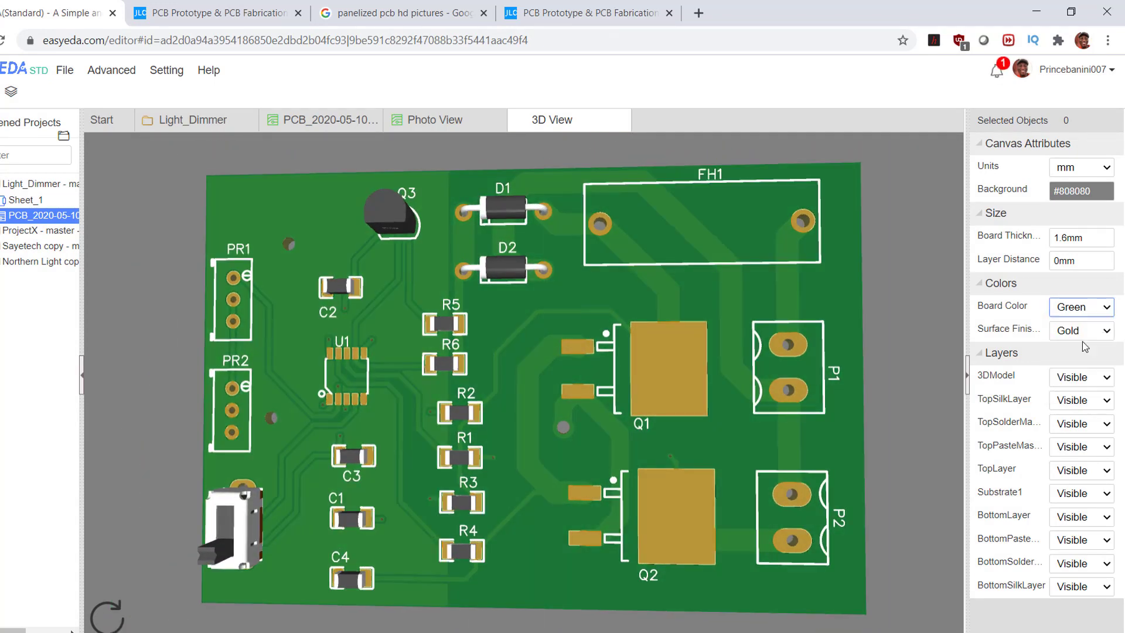
pyautogui.press('Down')
pyautogui.press('Down')
pyautogui.press('Down')
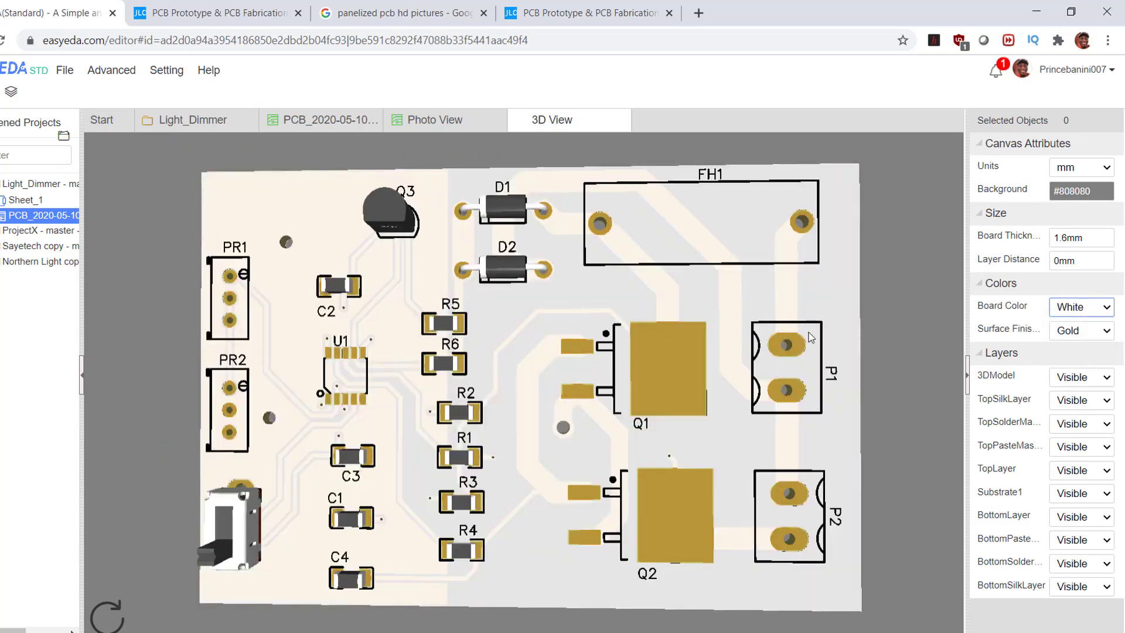
pyautogui.moveTo(668, 370); pyautogui.dragTo(609, 330)
pyautogui.press('Down')
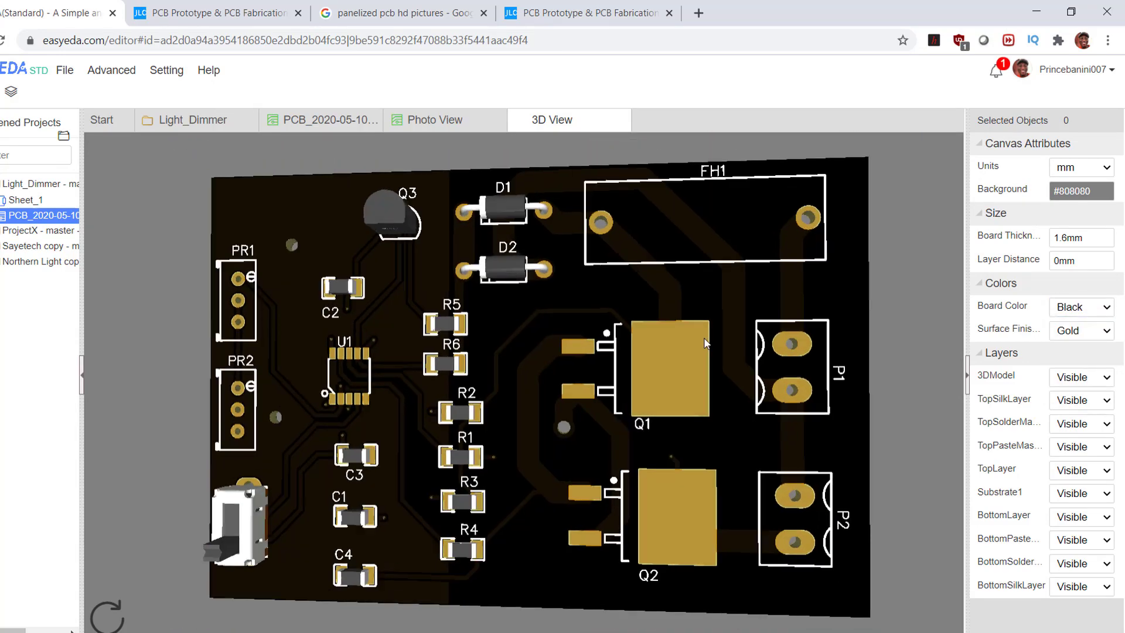
pyautogui.moveTo(727, 333)
pyautogui.mouseDown()
pyautogui.moveTo(666, 319)
pyautogui.moveTo(709, 336)
pyautogui.mouseUp()
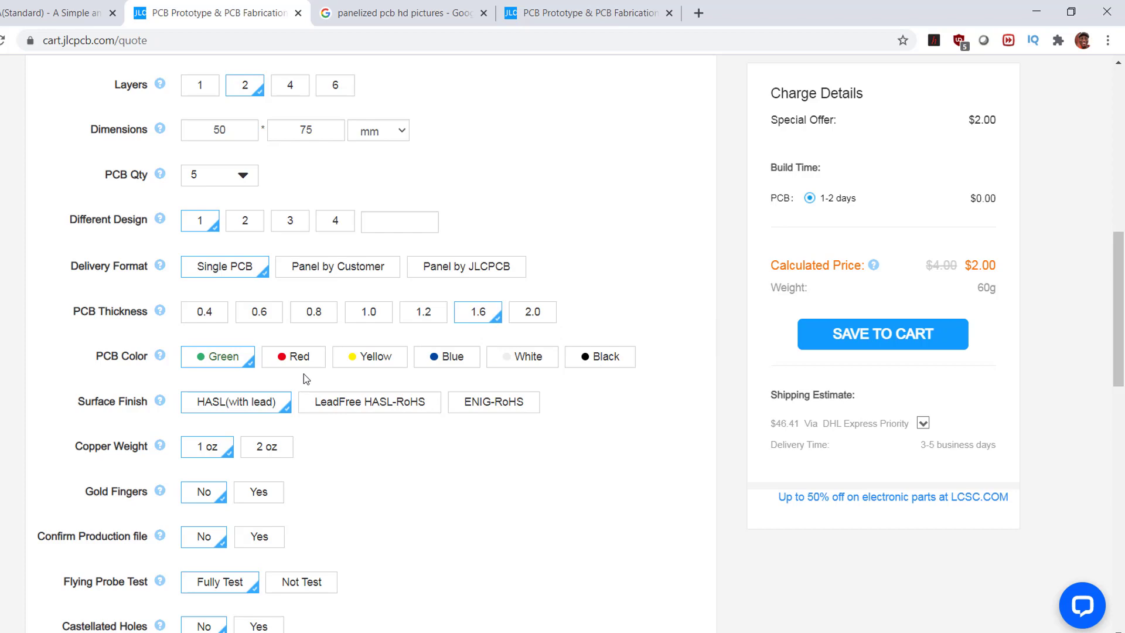
pyautogui.scroll(-1, 352, 401)
pyautogui.scroll(-1, 351, 401)
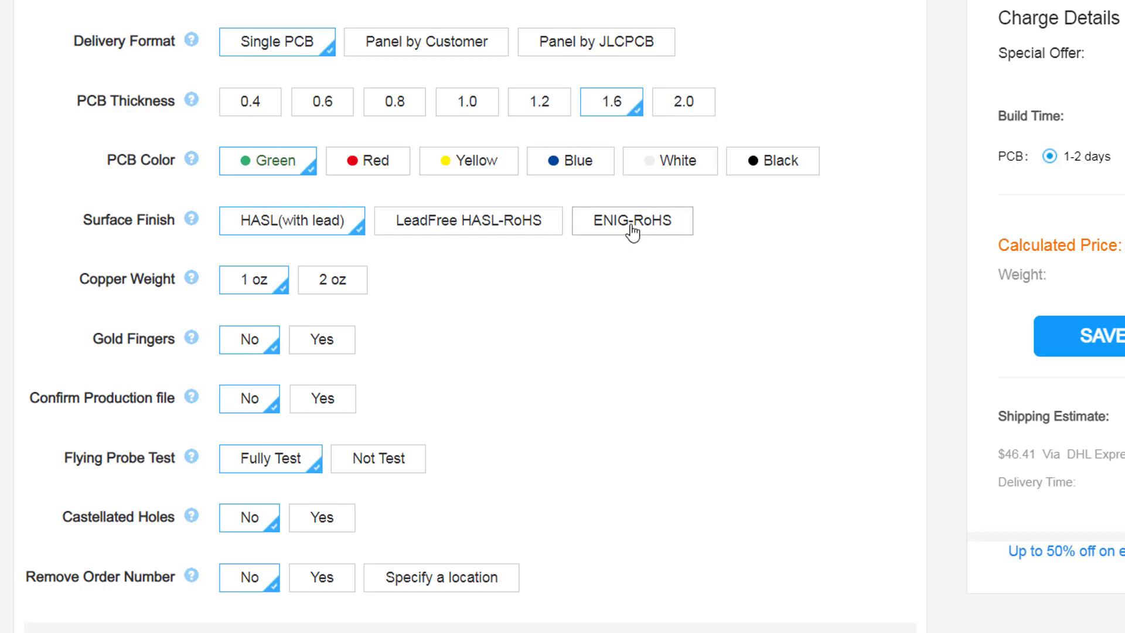
pyautogui.scroll(-1, 143, 182)
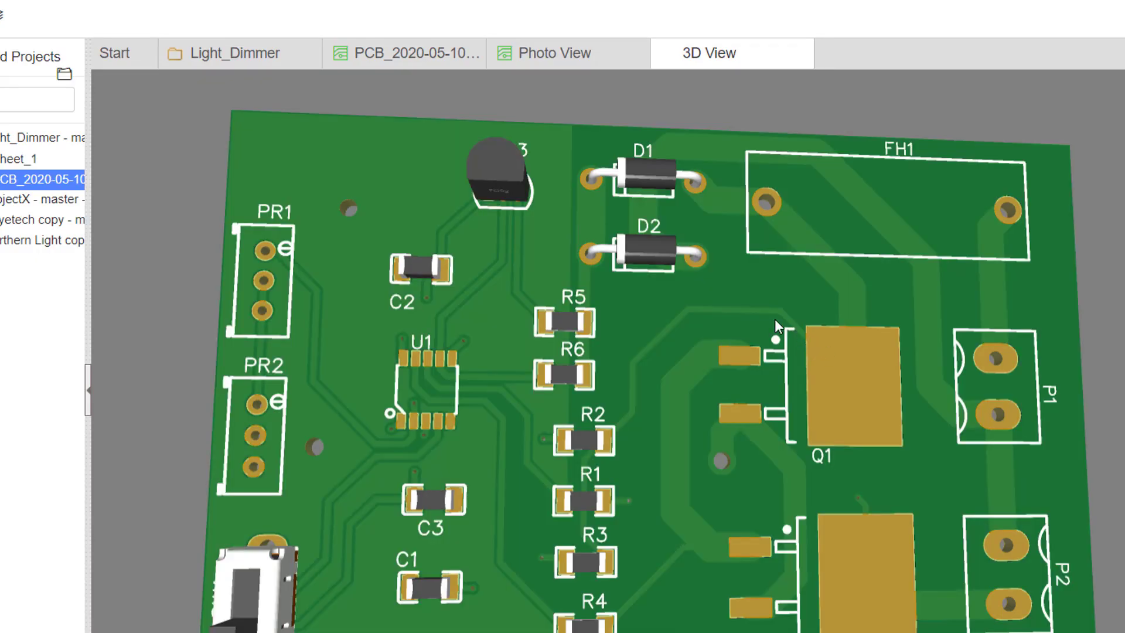
pyautogui.moveTo(697, 346); pyautogui.dragTo(914, 298)
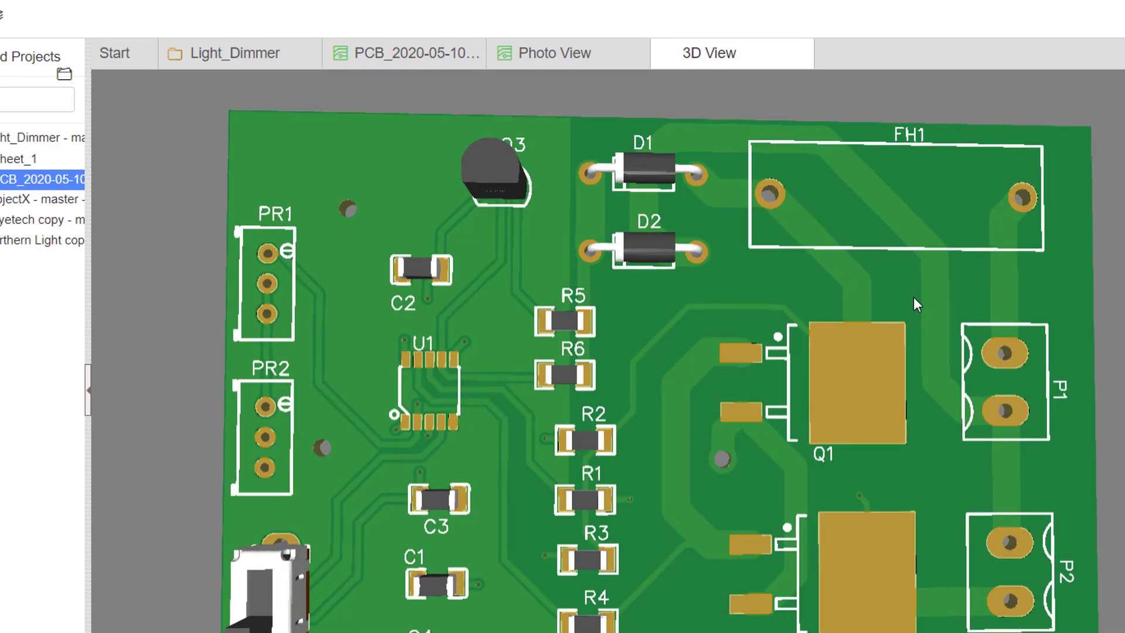
pyautogui.moveTo(913, 298); pyautogui.dragTo(740, 441)
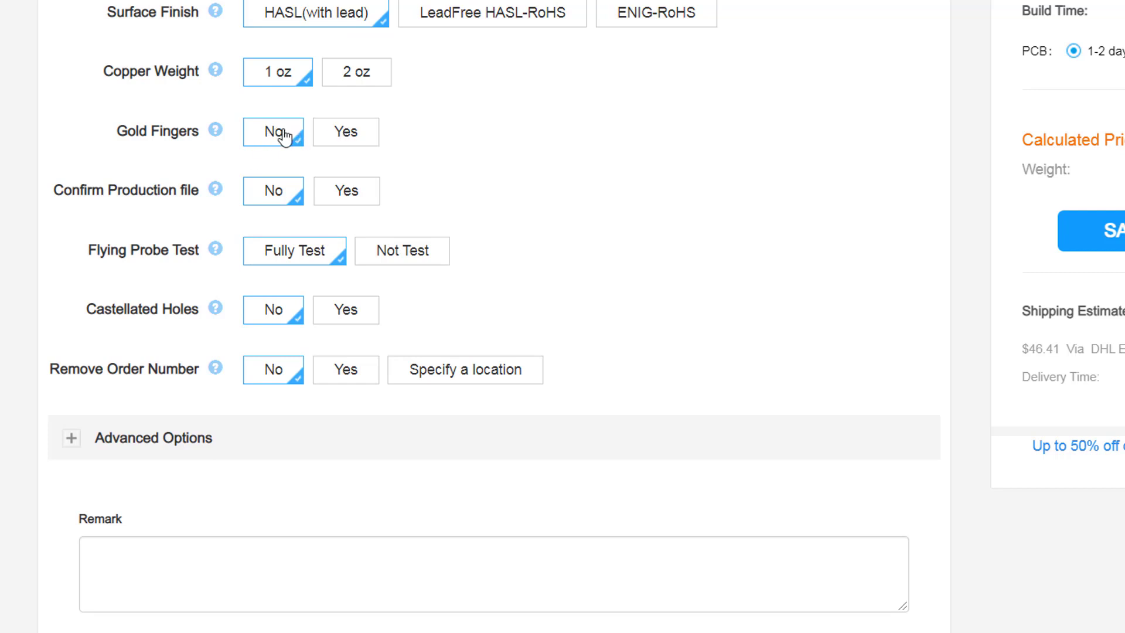
pyautogui.scroll(1, 452, 174)
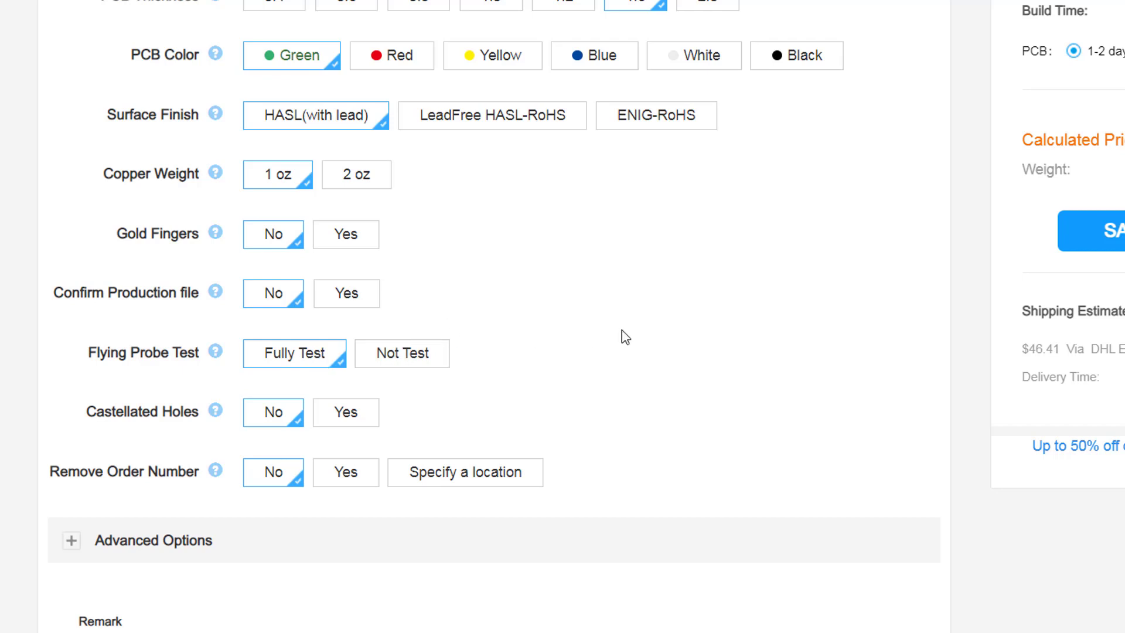
pyautogui.scroll(-2, 409, 412)
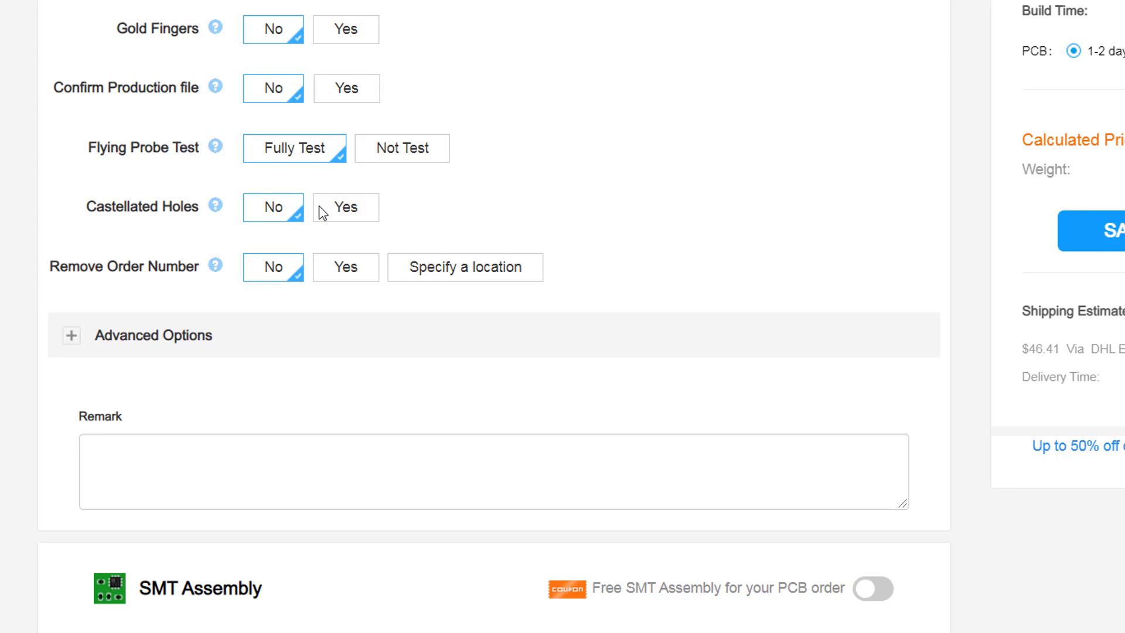
pyautogui.write('c')
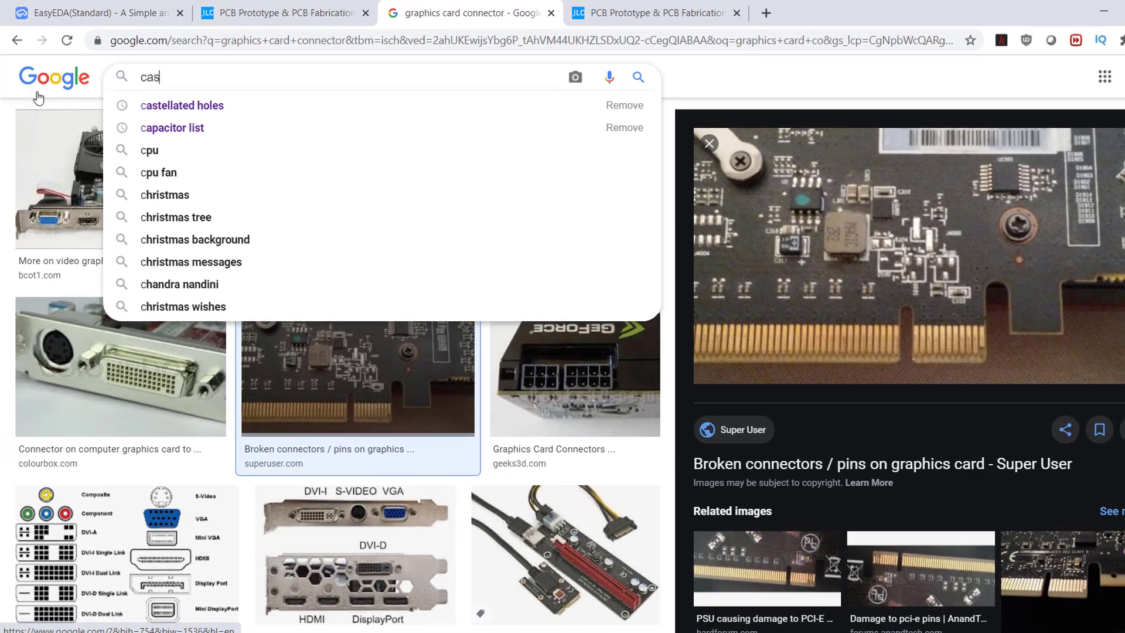
pyautogui.write('as')
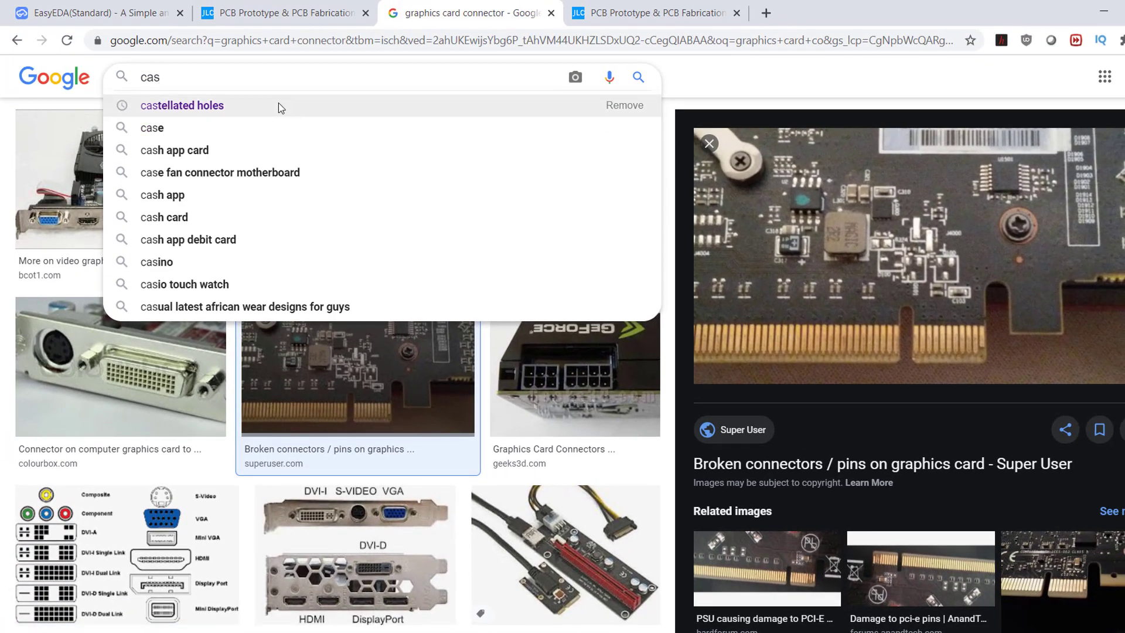
# Search Google Images for castellated holes and enlarge the gold half-hole and red board examples
pyautogui.click(279, 104)
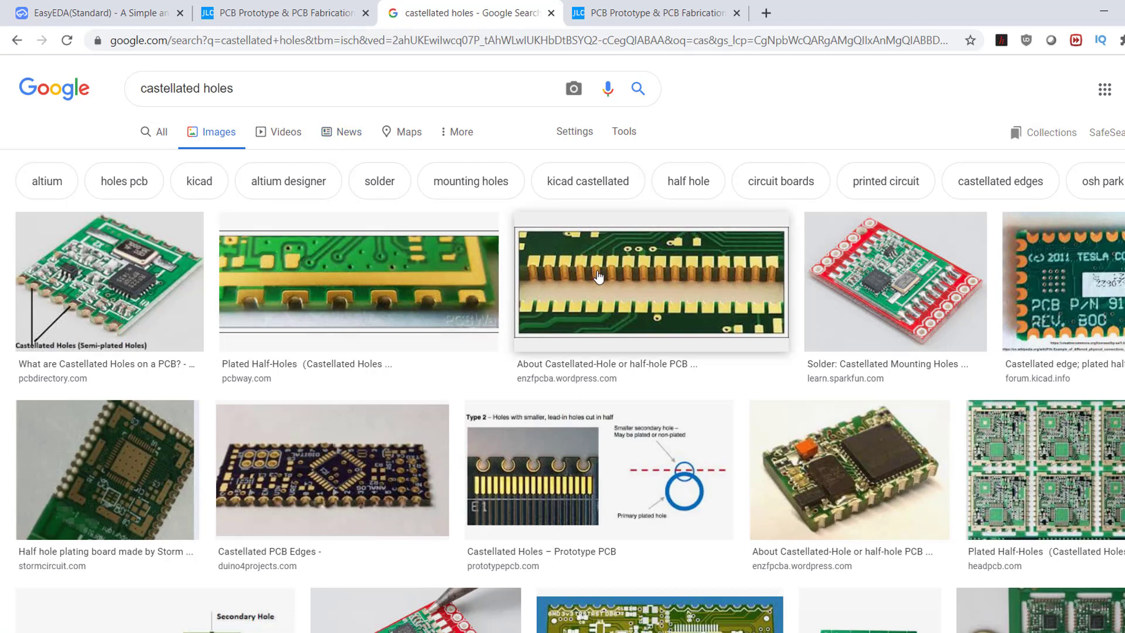
pyautogui.click(567, 281)
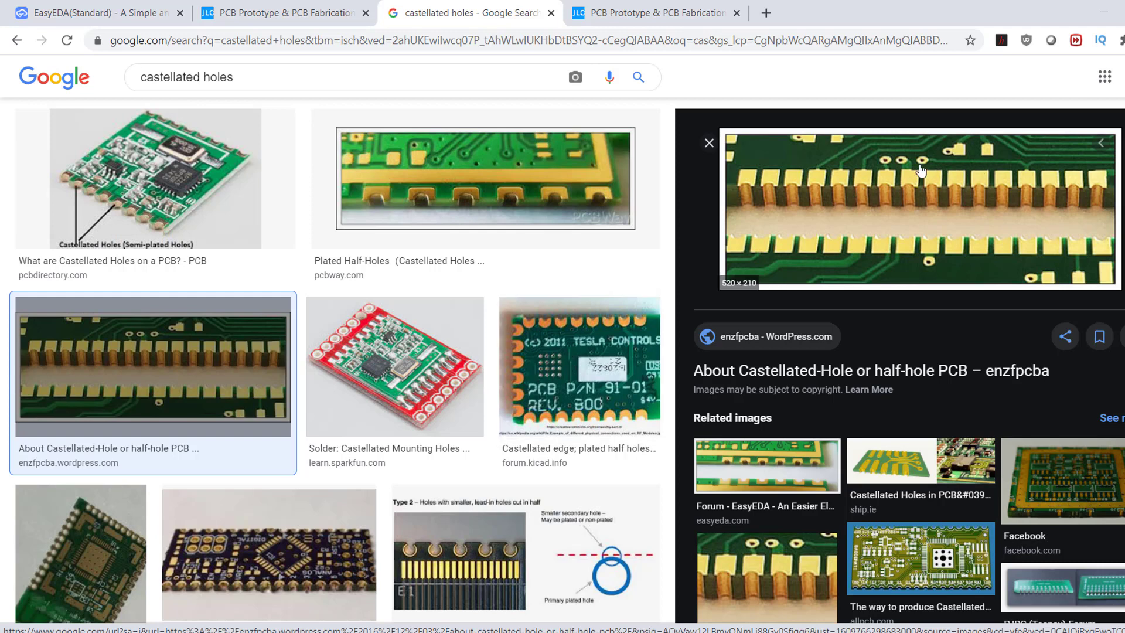
pyautogui.click(392, 384)
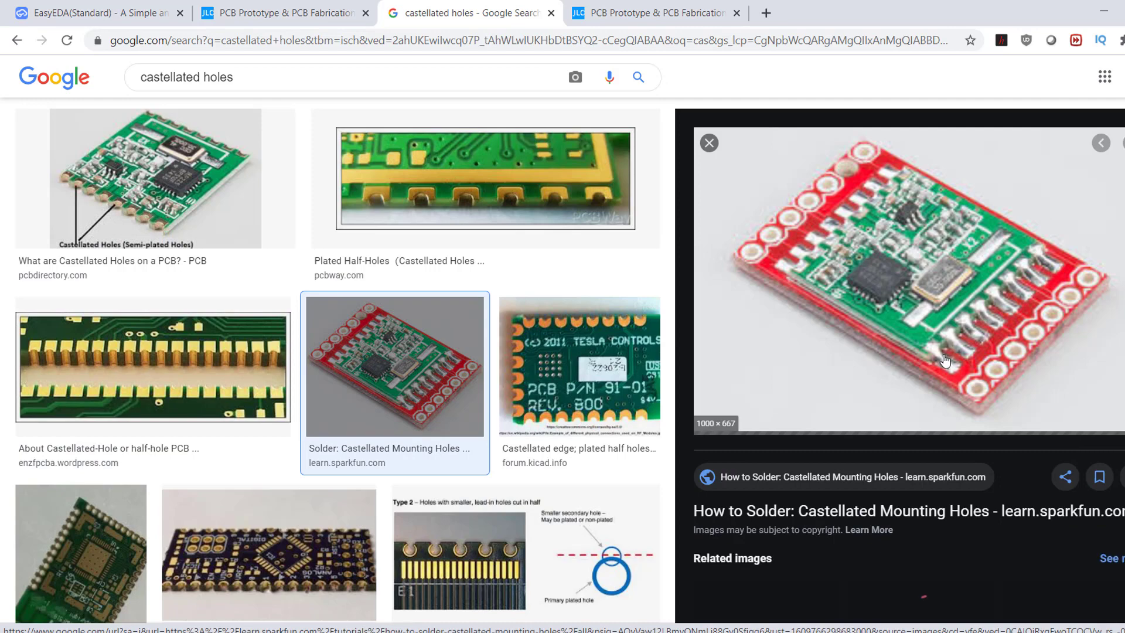
# Return to the JLCPCB quote page tab
pyautogui.hotkey('ctrl', 'shift', 'Tab')
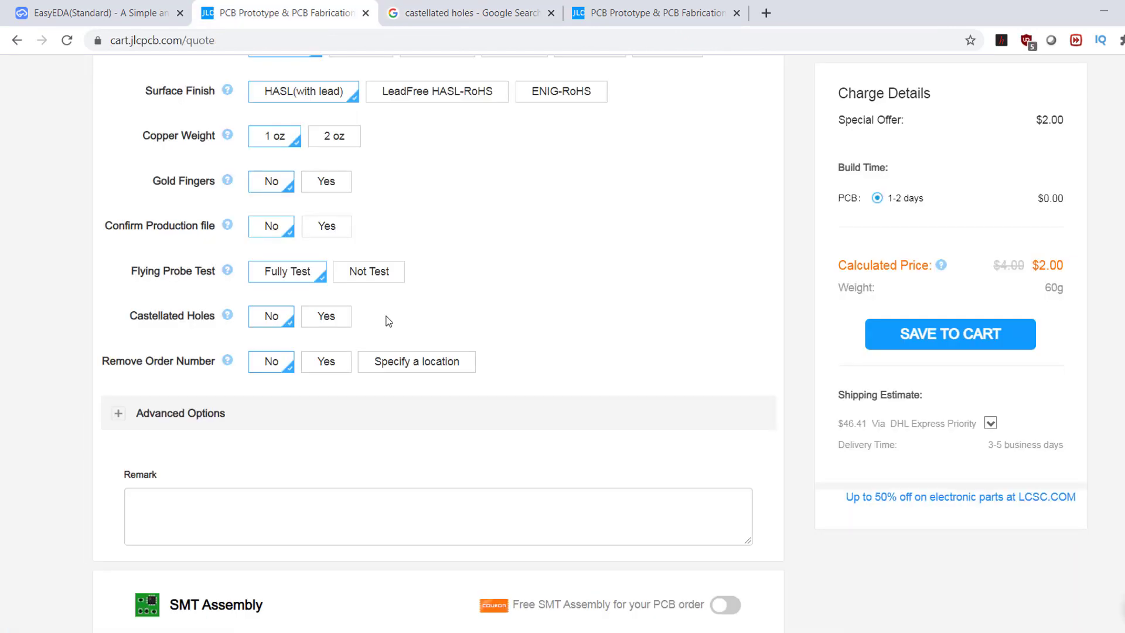
pyautogui.scroll(5, 445, 319)
pyautogui.scroll(3, 396, 220)
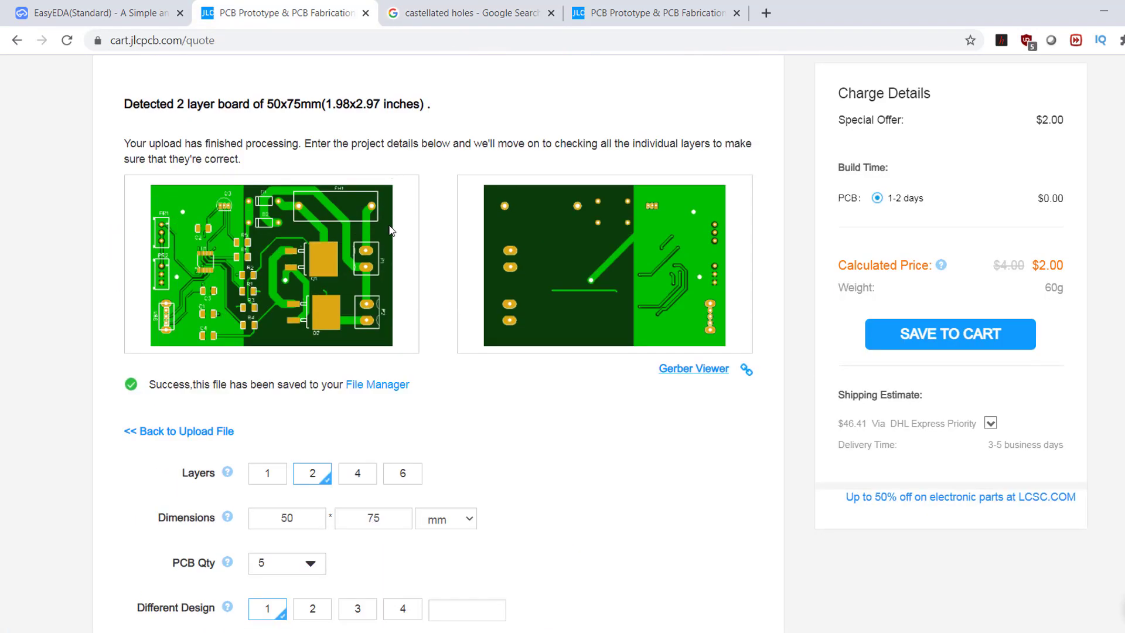
pyautogui.scroll(-3, 392, 230)
pyautogui.scroll(-3, 472, 306)
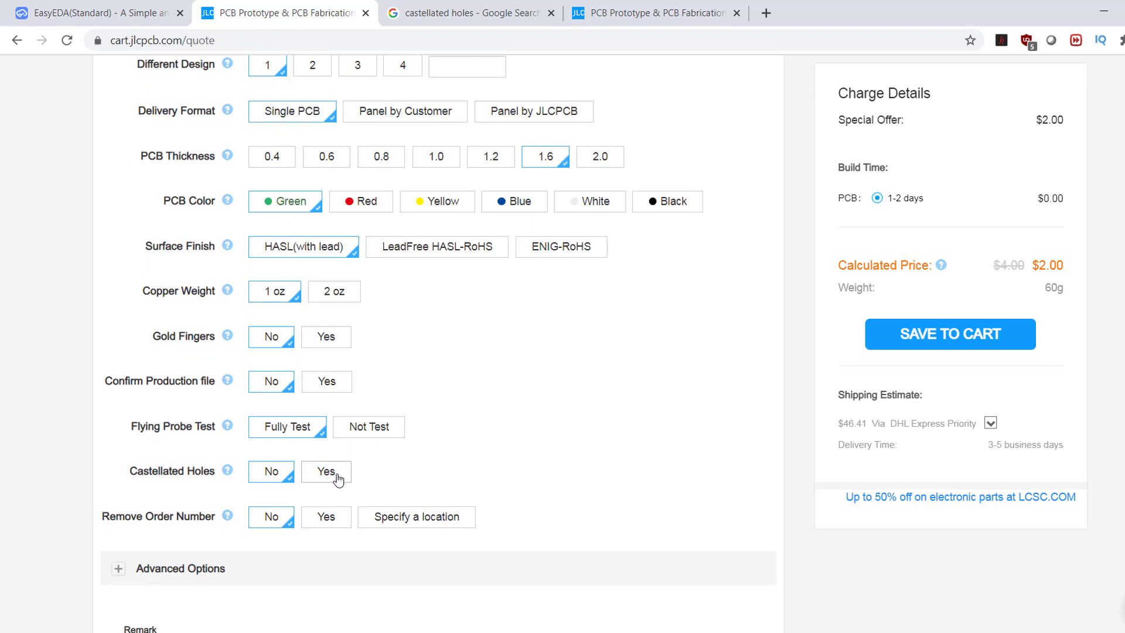
pyautogui.scroll(-2, 215, 369)
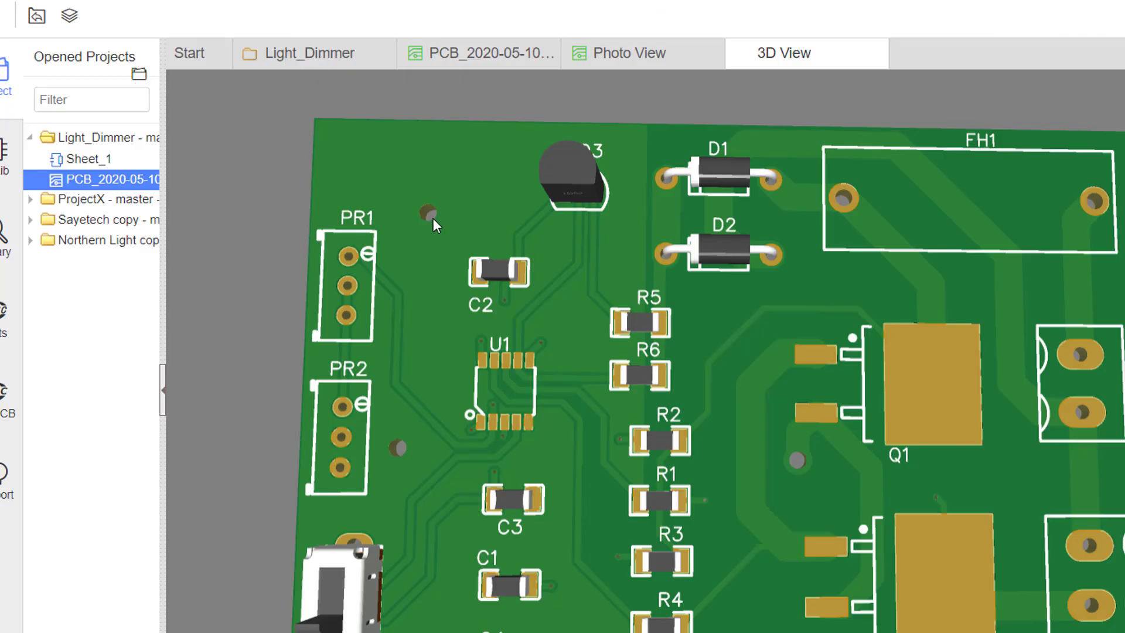
pyautogui.moveTo(433, 218); pyautogui.dragTo(1112, 311)
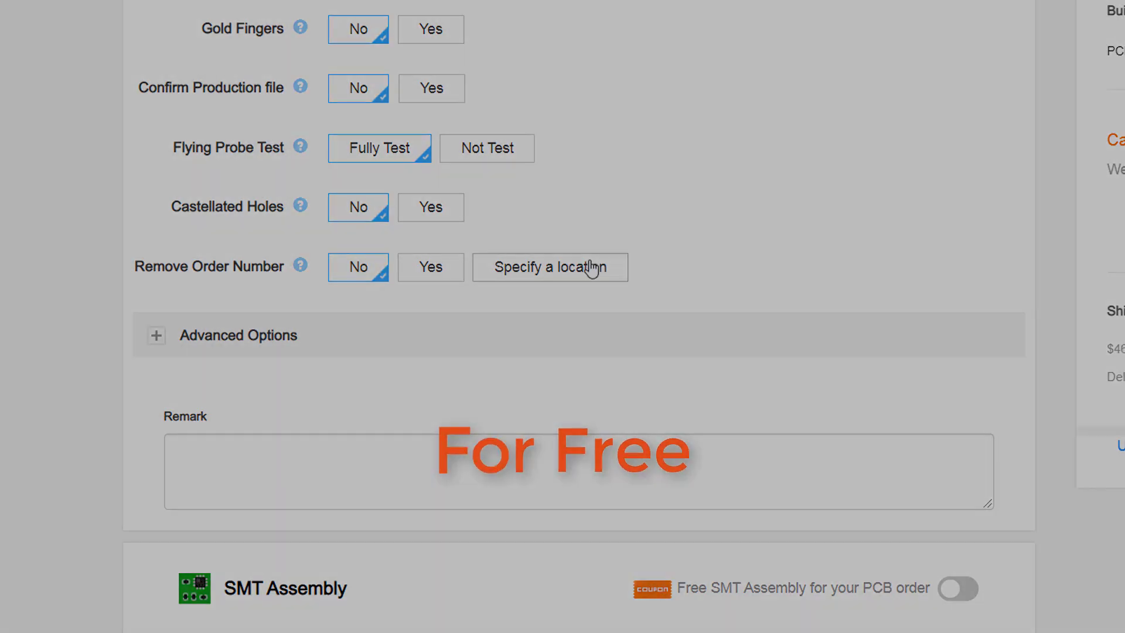
pyautogui.scroll(-3, 592, 269)
# Expand Advanced Options and toggle 4-Wire Kelvin Test on then back to No
pyautogui.click(153, 140)
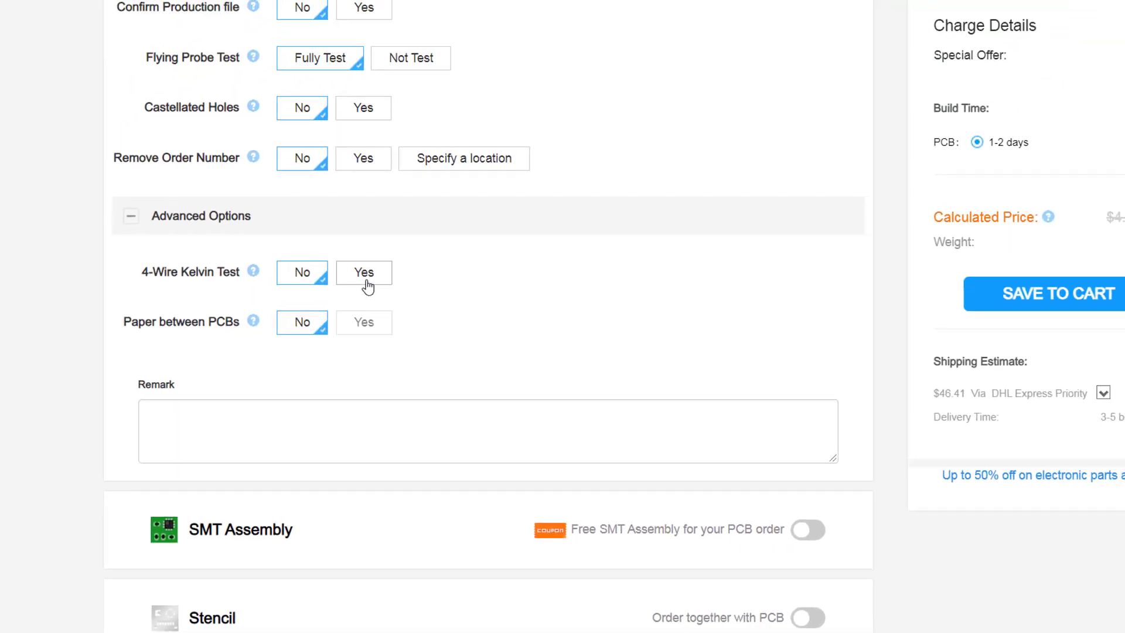
pyautogui.click(343, 300)
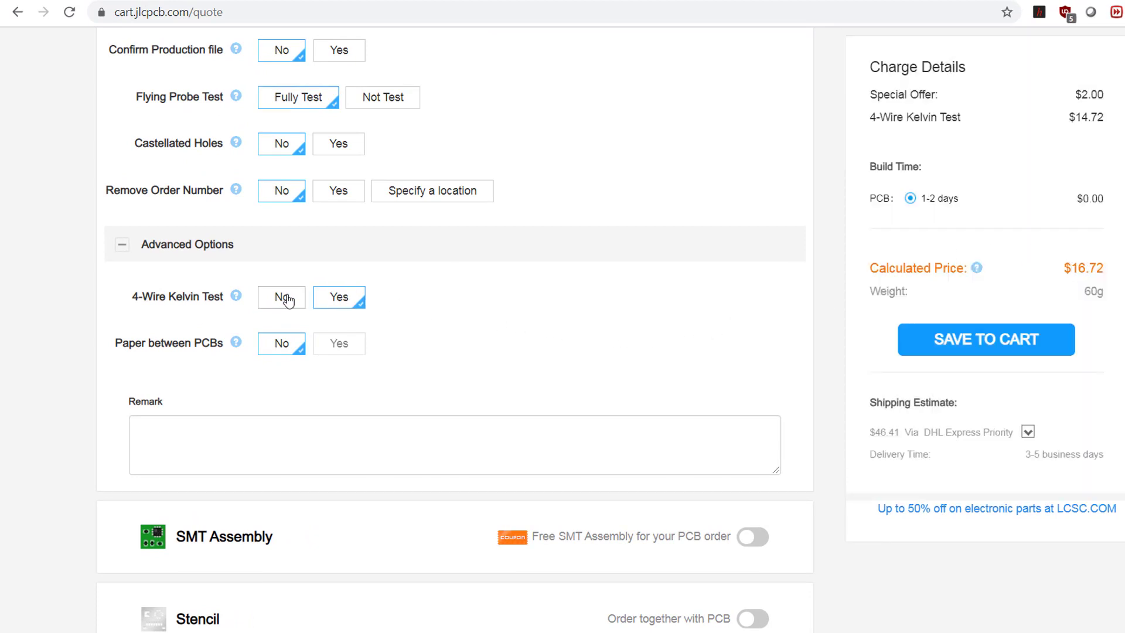
pyautogui.click(284, 299)
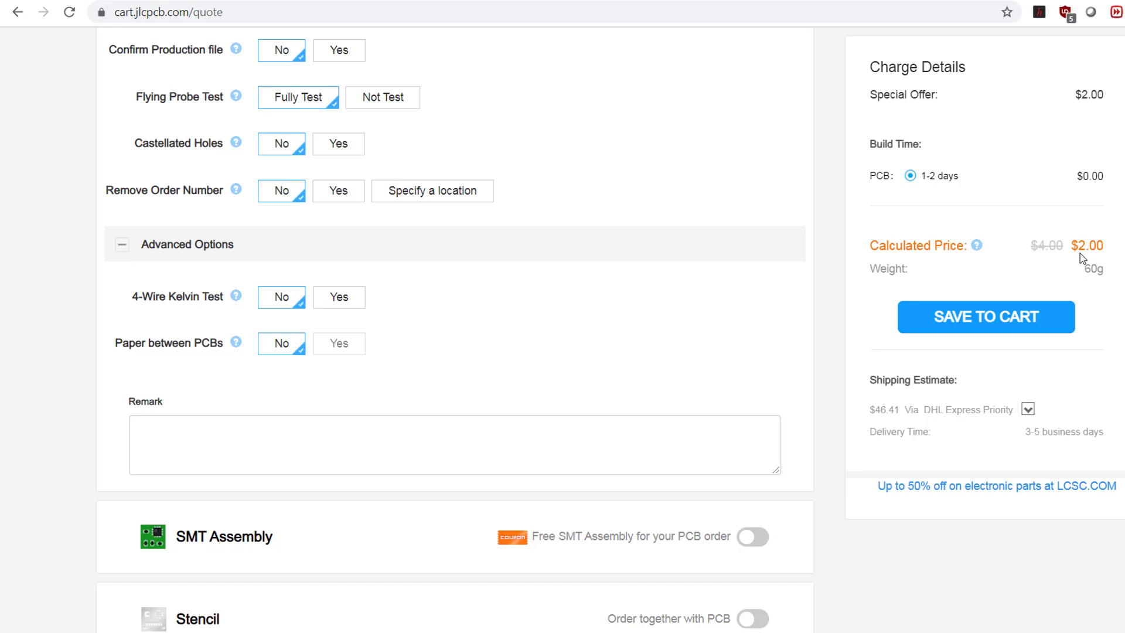
pyautogui.scroll(-2, 407, 311)
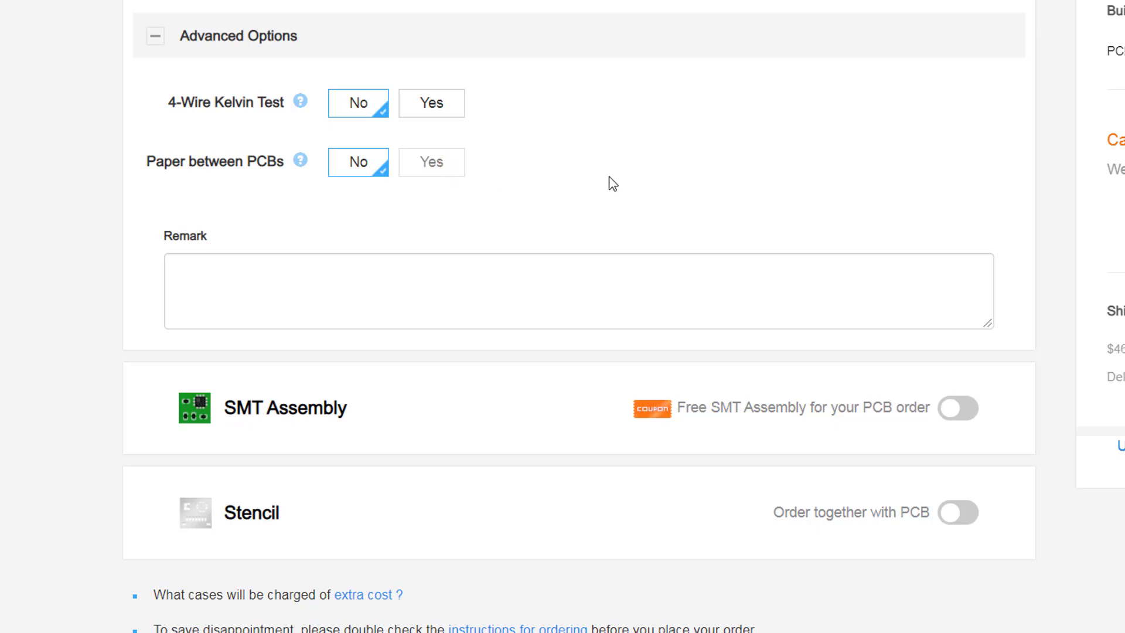
pyautogui.scroll(-3, 613, 183)
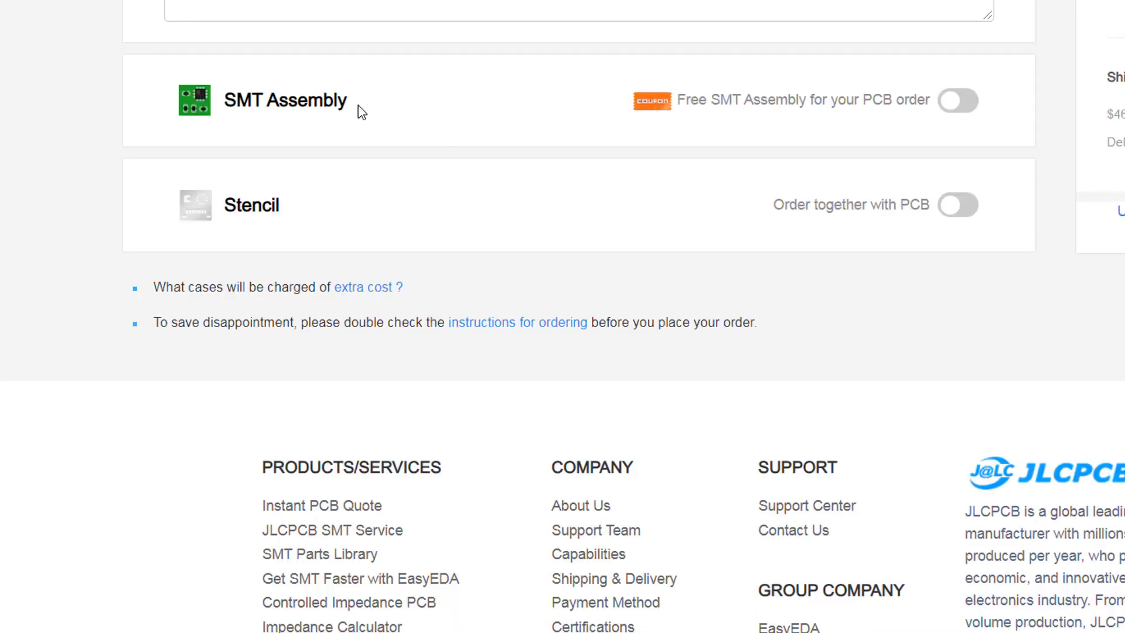
pyautogui.scroll(10, 457, 133)
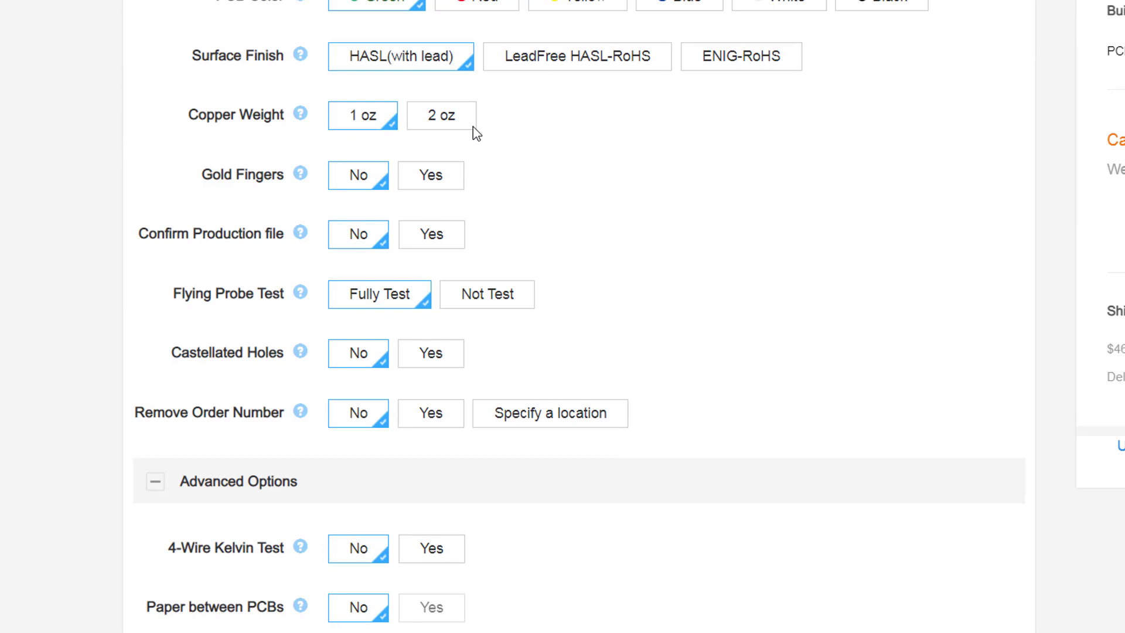
pyautogui.scroll(5, 472, 133)
pyautogui.scroll(3, 483, 138)
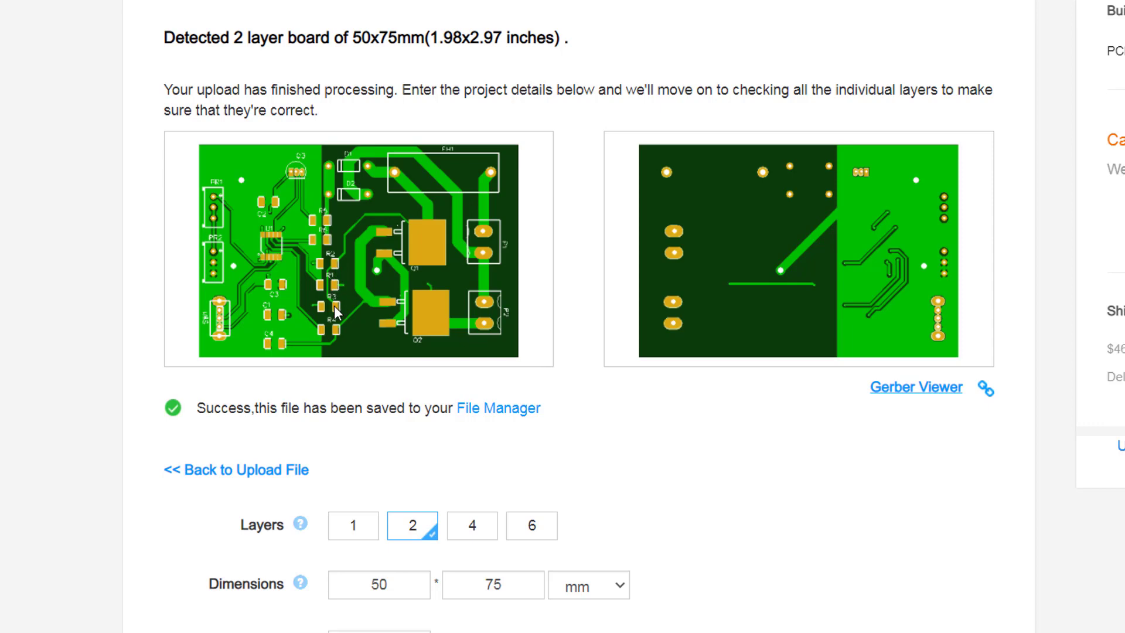
pyautogui.scroll(-10, 335, 305)
pyautogui.scroll(-2, 408, 307)
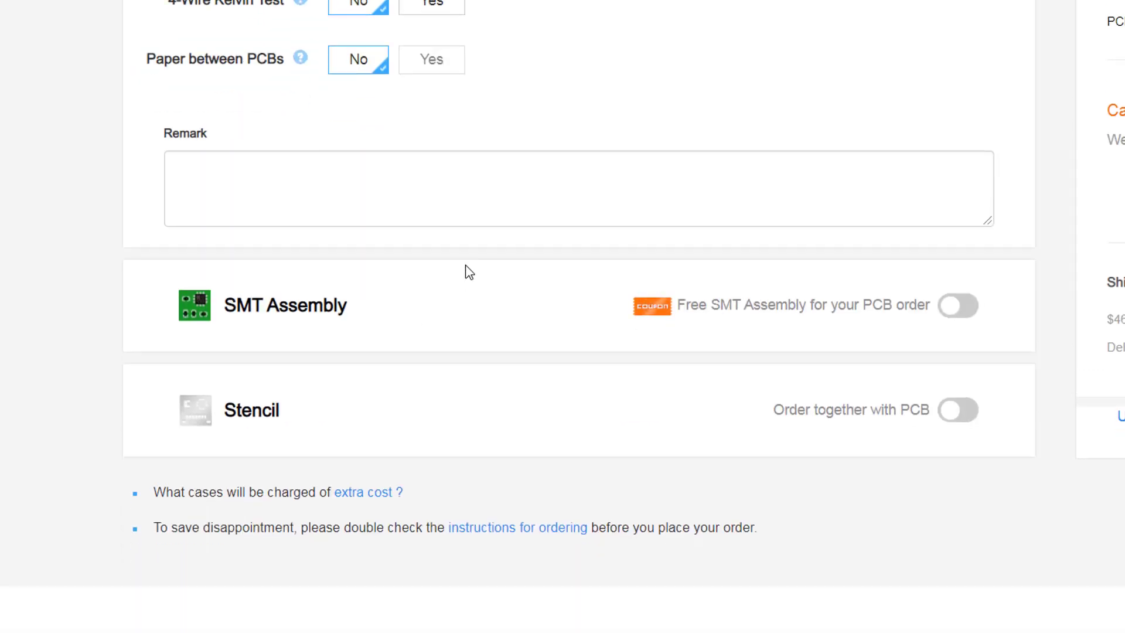
pyautogui.click(954, 315)
pyautogui.scroll(-3, 854, 409)
pyautogui.scroll(-2, 851, 408)
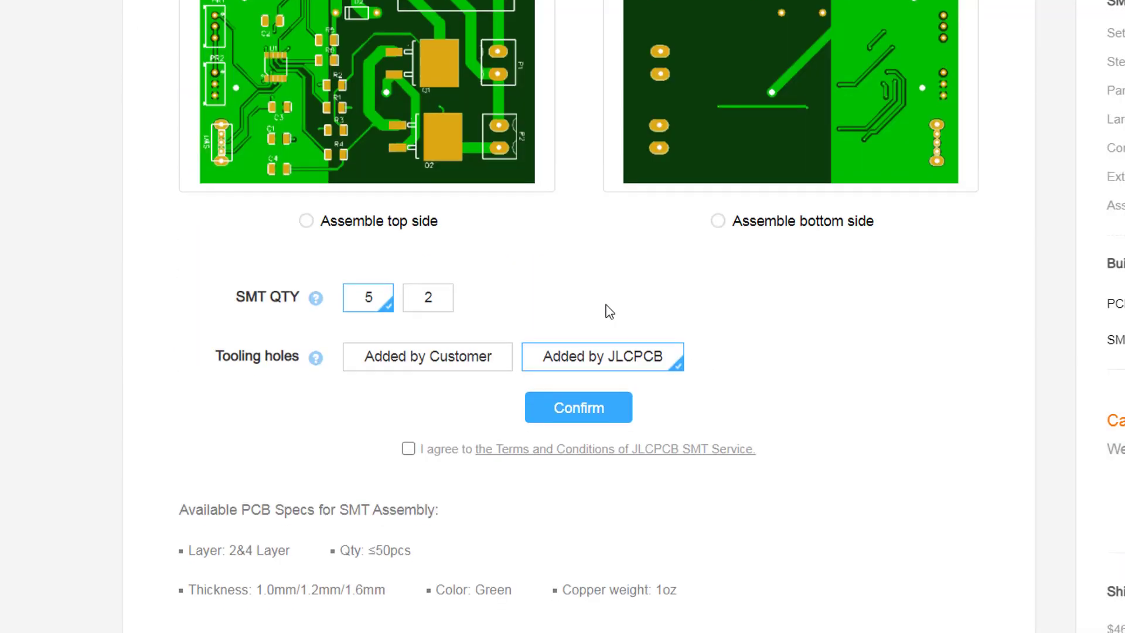
pyautogui.scroll(-3, 559, 180)
pyautogui.scroll(2, 410, 202)
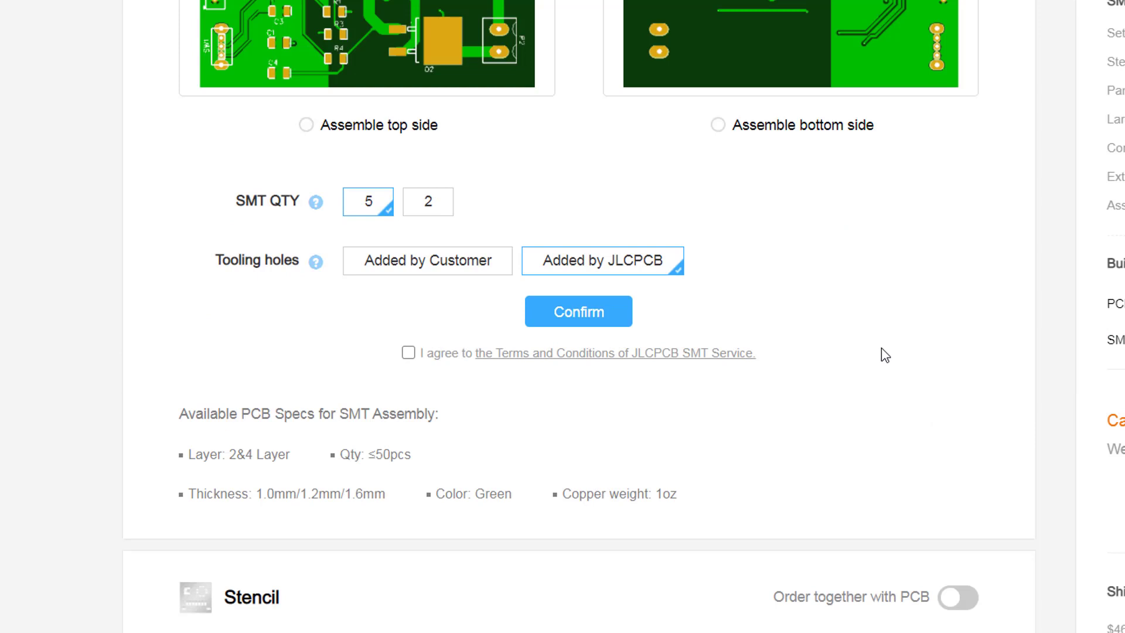
pyautogui.scroll(4, 885, 361)
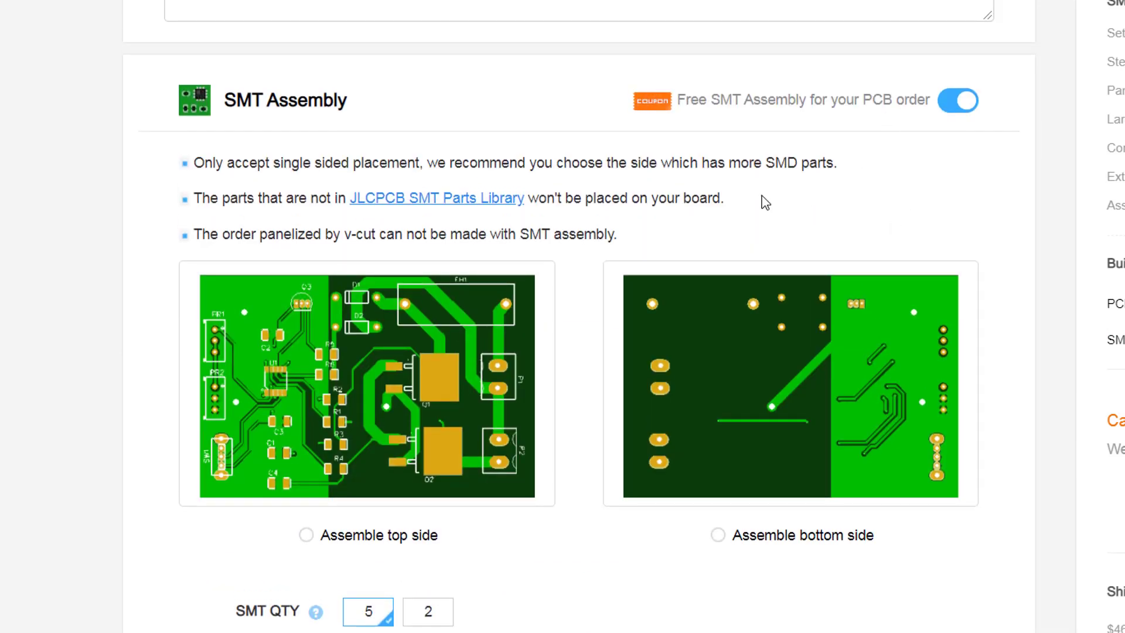
pyautogui.click(958, 103)
pyautogui.scroll(1, 961, 306)
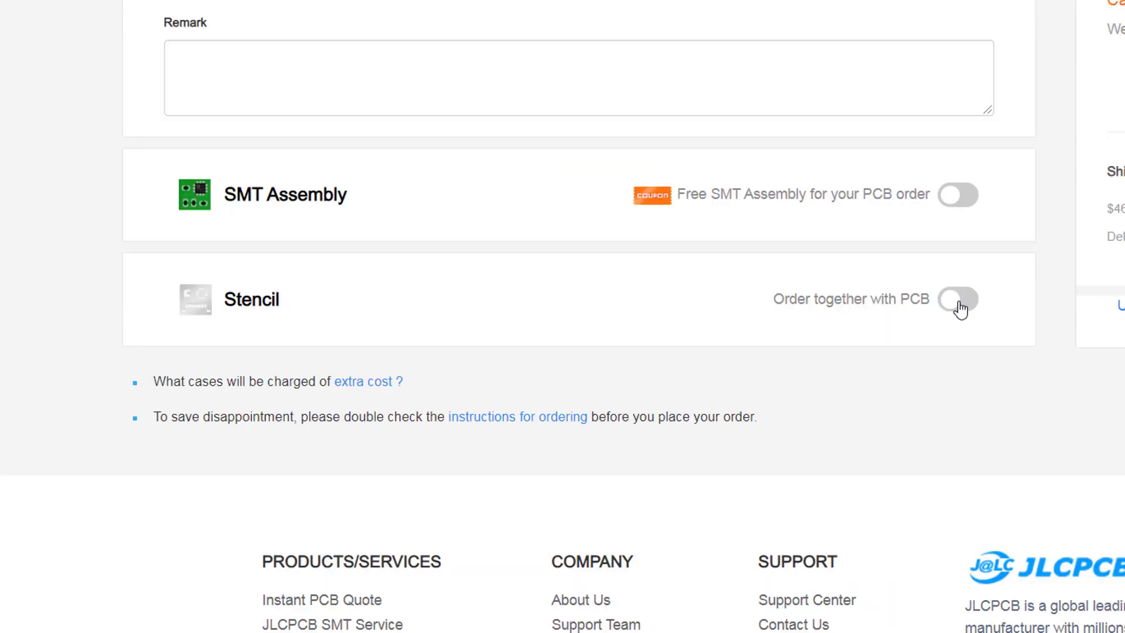
pyautogui.click(959, 304)
pyautogui.scroll(-3, 960, 176)
pyautogui.click(480, 200)
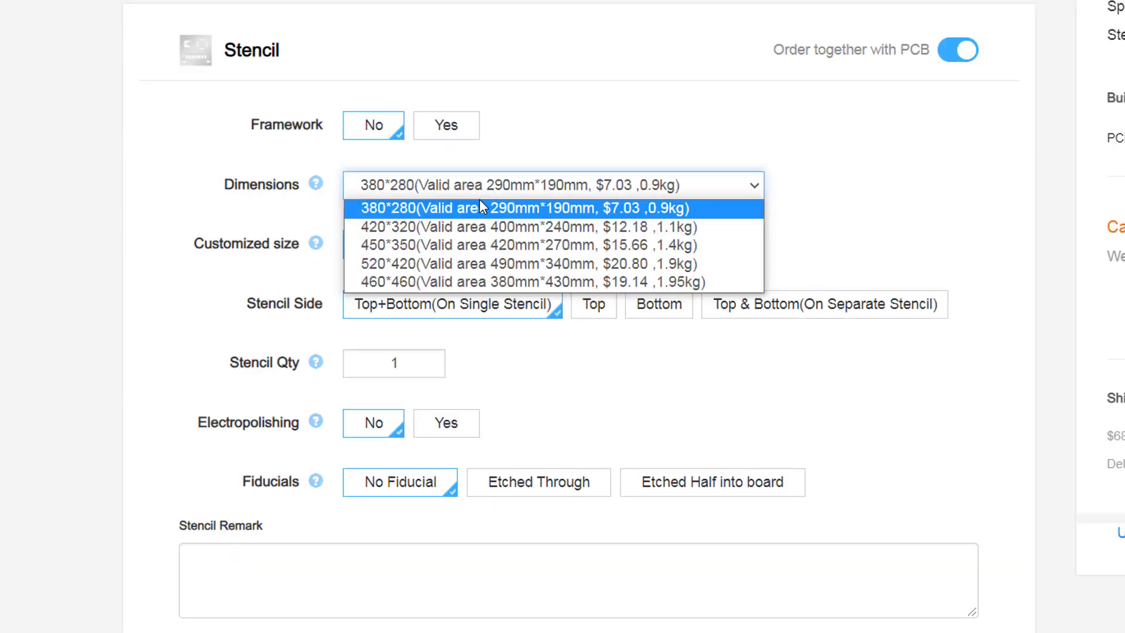
pyautogui.click(600, 154)
pyautogui.scroll(5, 623, 261)
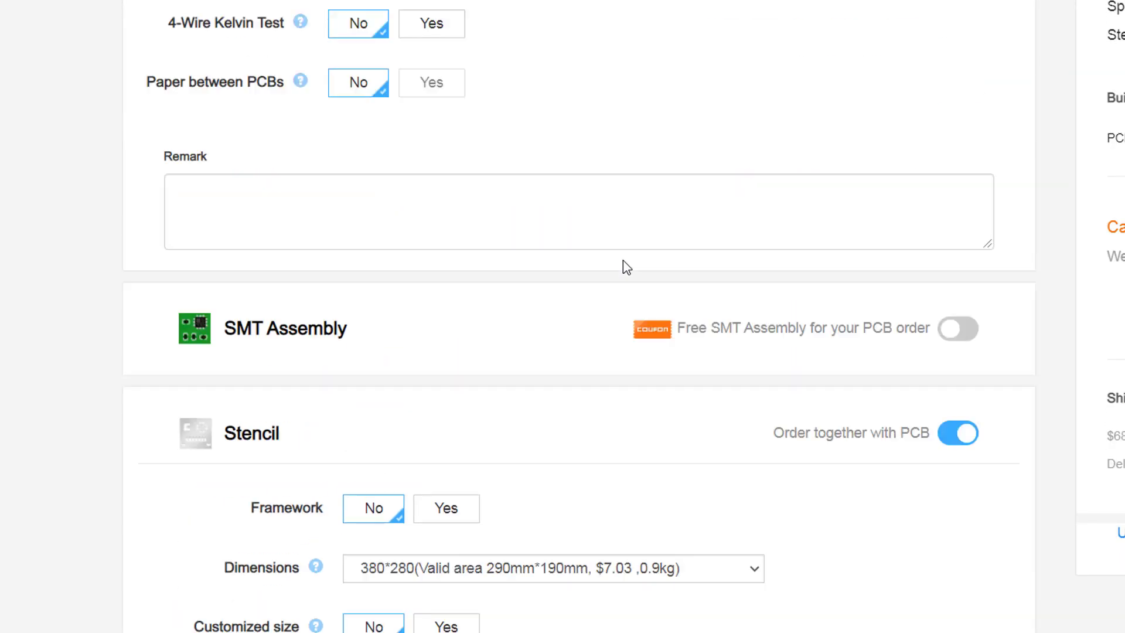
pyautogui.scroll(10, 623, 261)
pyautogui.scroll(10, 639, 301)
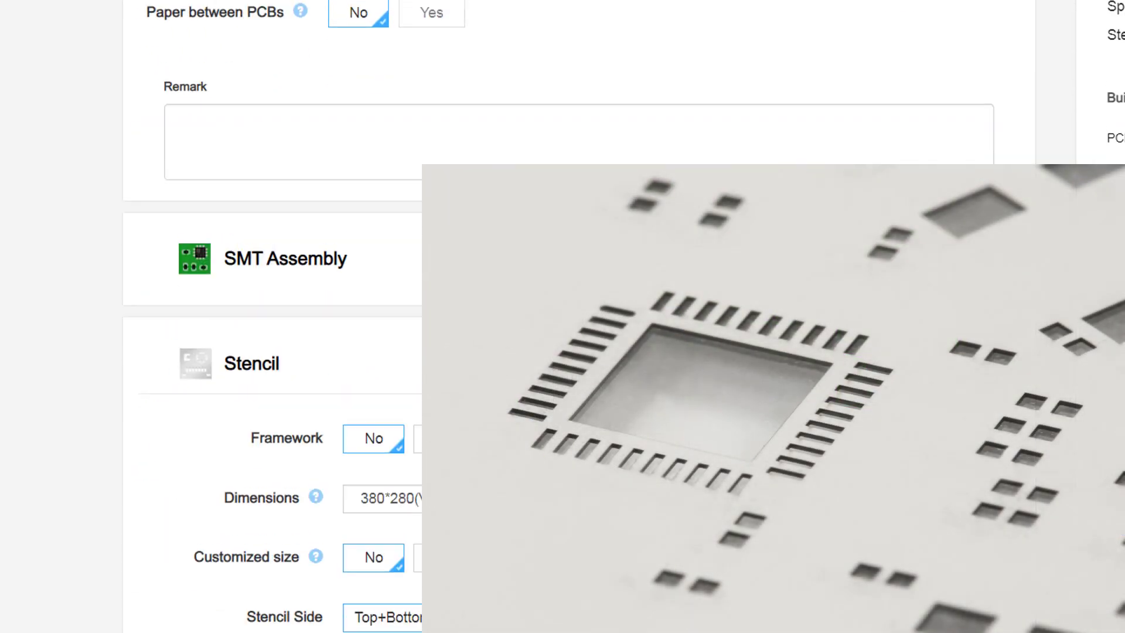
pyautogui.scroll(3, 634, 477)
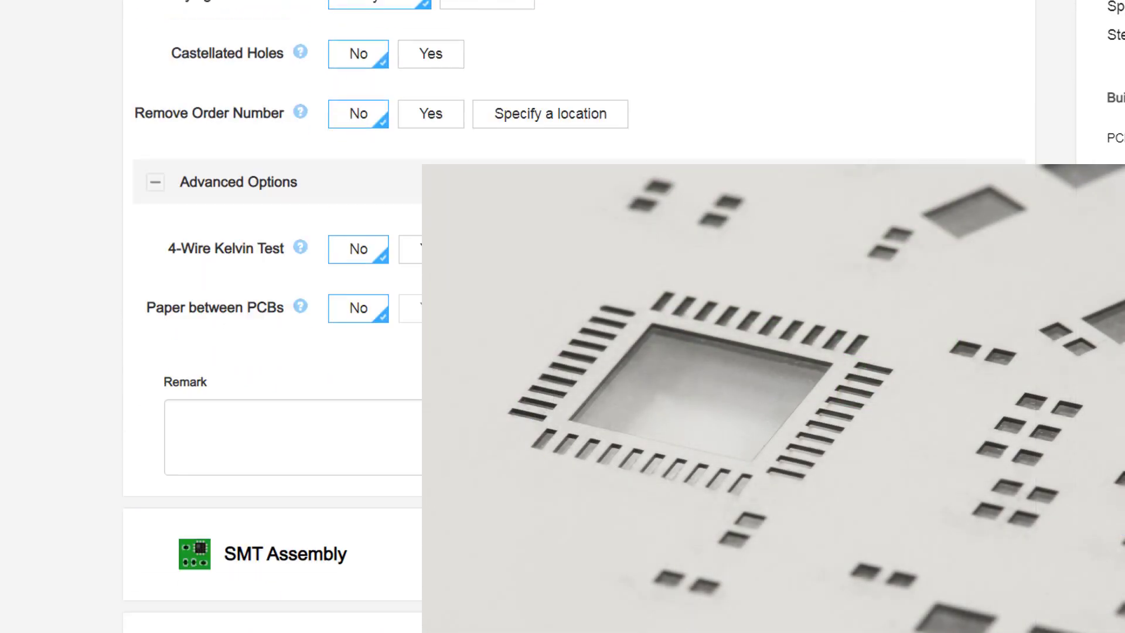
pyautogui.scroll(3, 633, 478)
pyautogui.scroll(1, 632, 477)
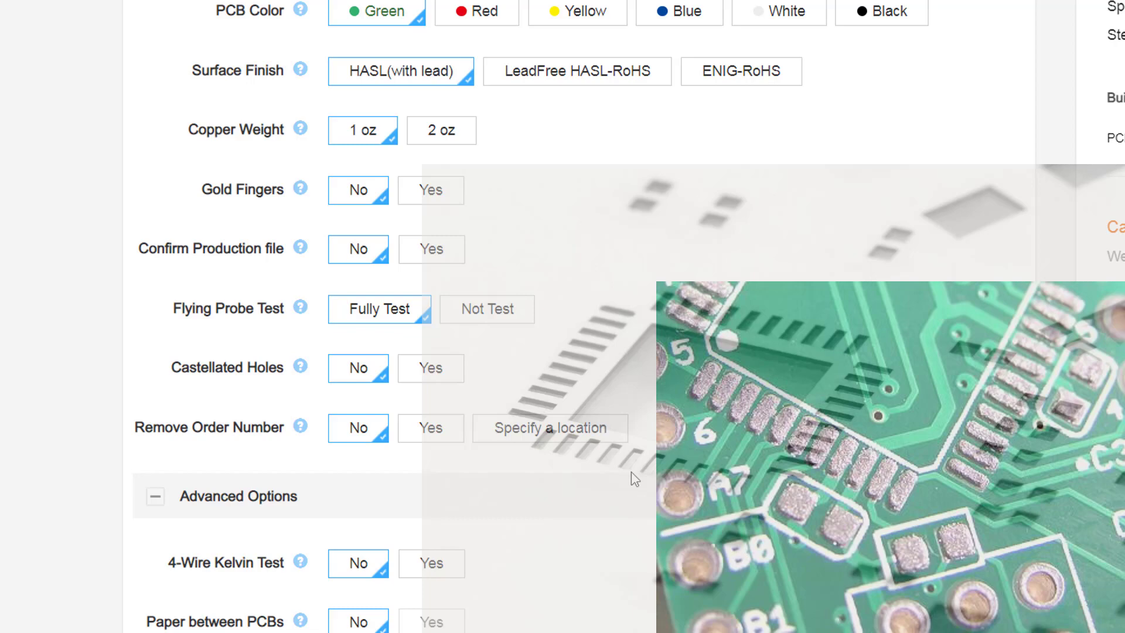
pyautogui.scroll(-9, 632, 475)
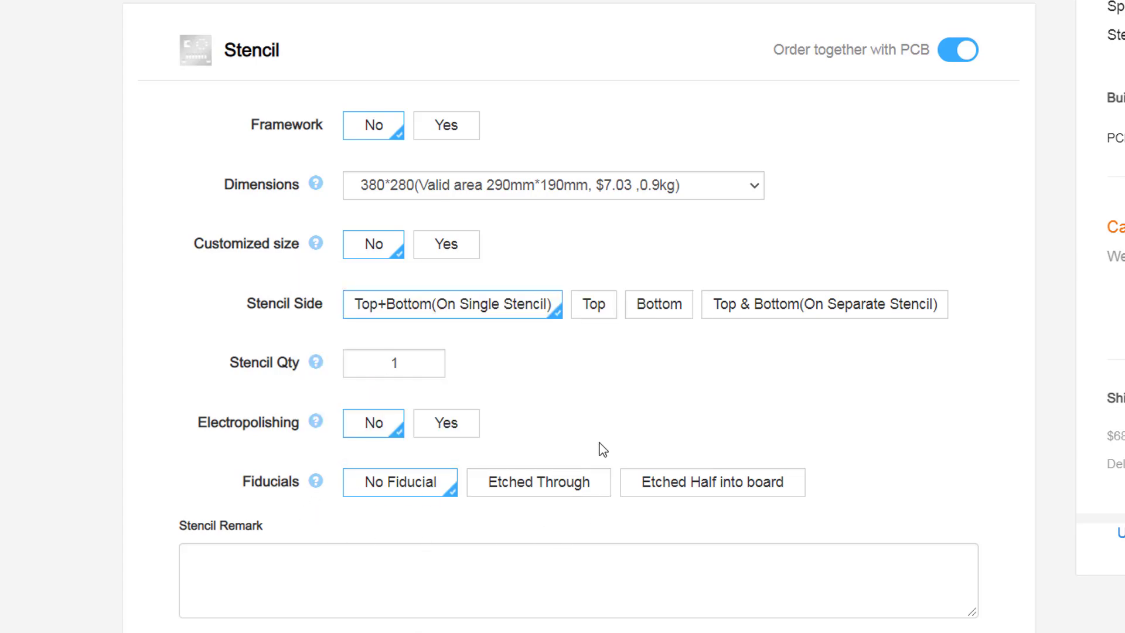
pyautogui.scroll(5, 598, 447)
pyautogui.scroll(5, 606, 432)
pyautogui.scroll(5, 610, 443)
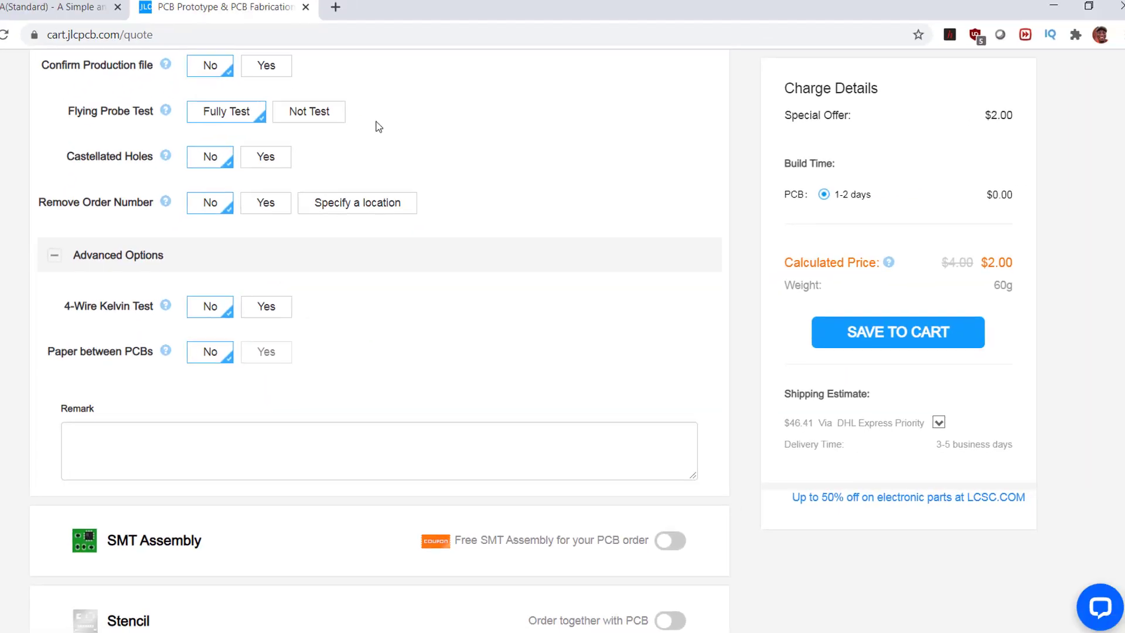
pyautogui.scroll(1, 758, 545)
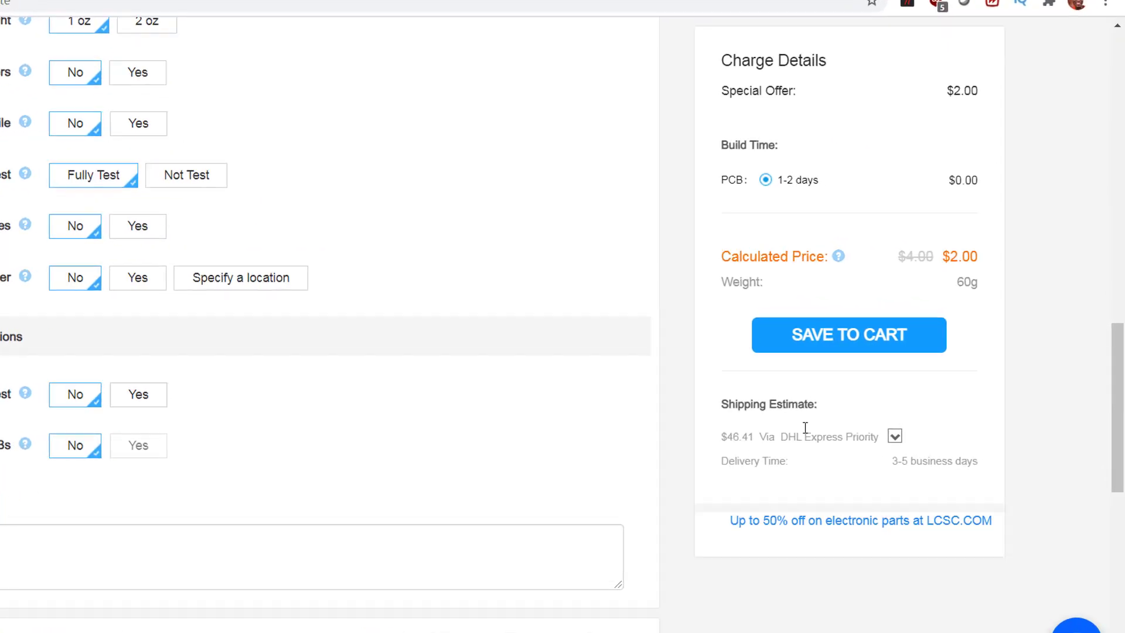
pyautogui.scroll(7, 827, 363)
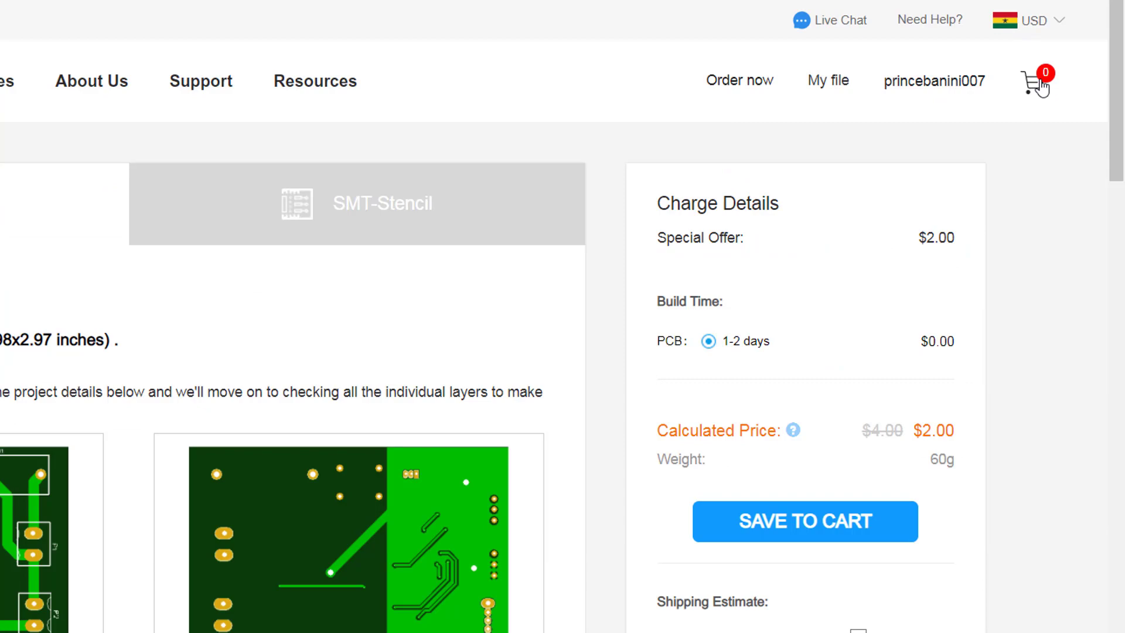
pyautogui.moveTo(1117, 61); pyautogui.dragTo(1123, 151)
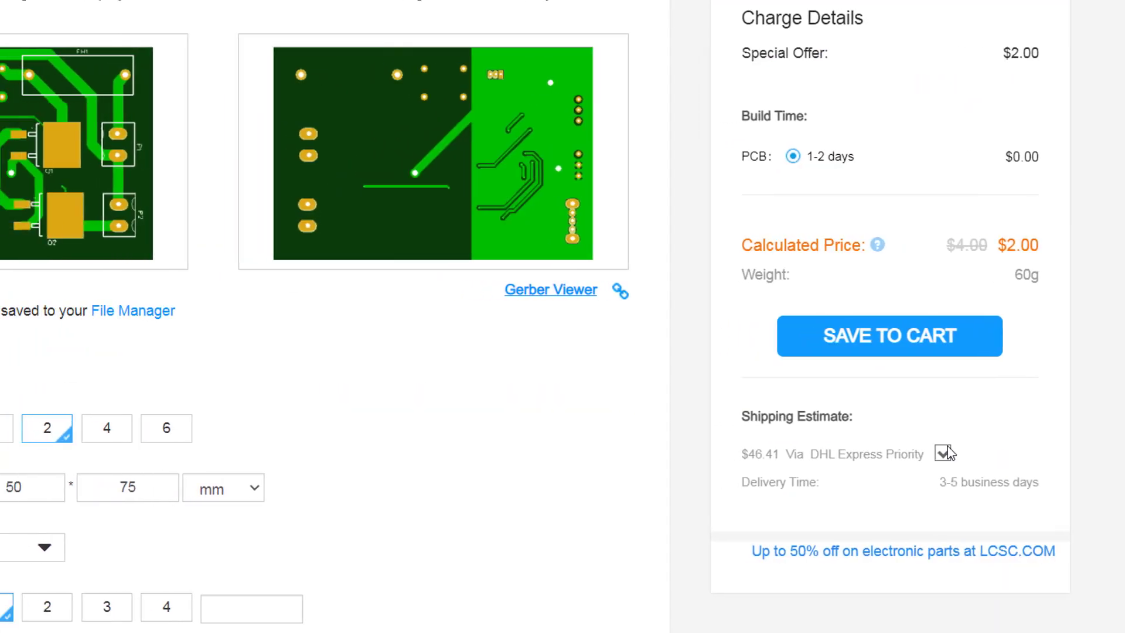
# Reveal the Shipping Estimate options: DHL Express Priority to Ghana at $46.41, 3–5 business days
pyautogui.click(858, 455)
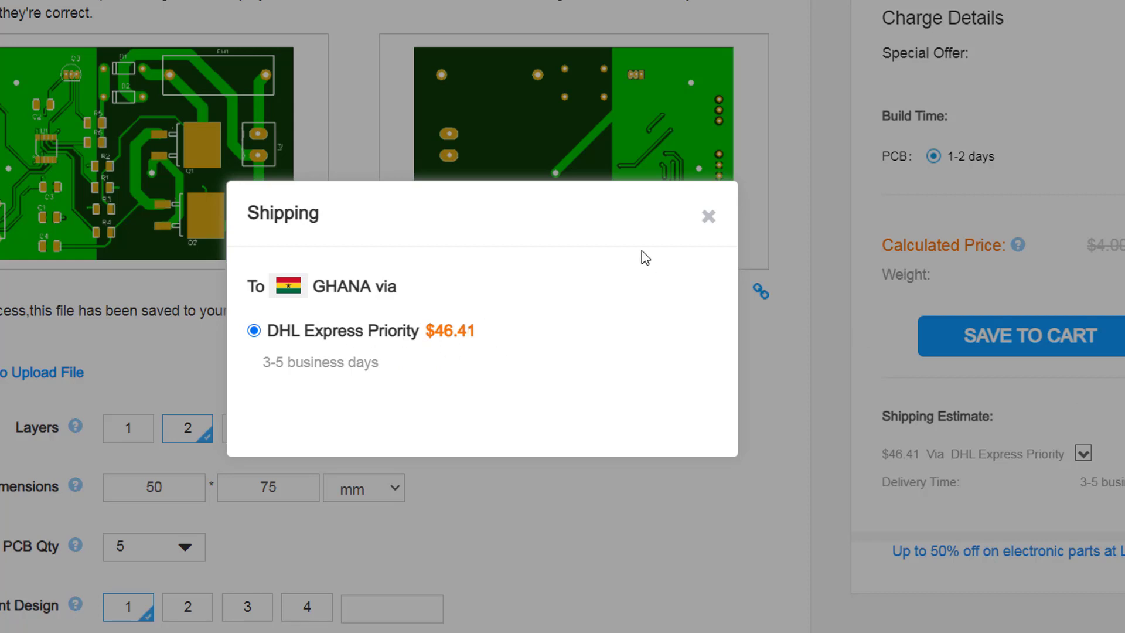
# Dismiss the Shipping dialog and save the $2.00 board order to the cart
pyautogui.click(707, 216)
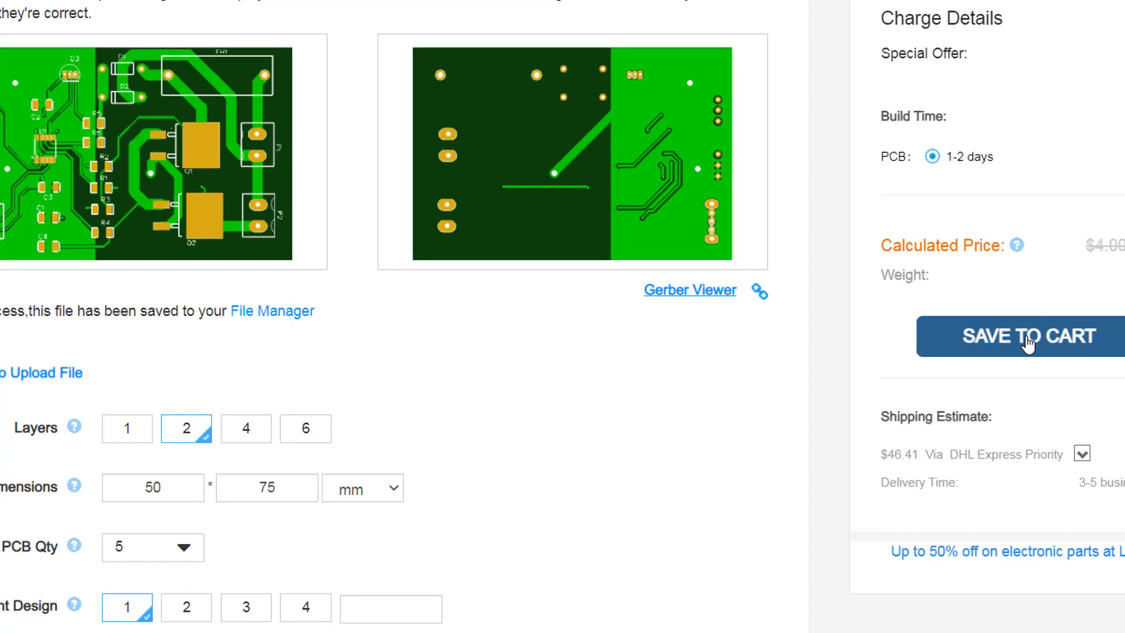
pyautogui.click(965, 342)
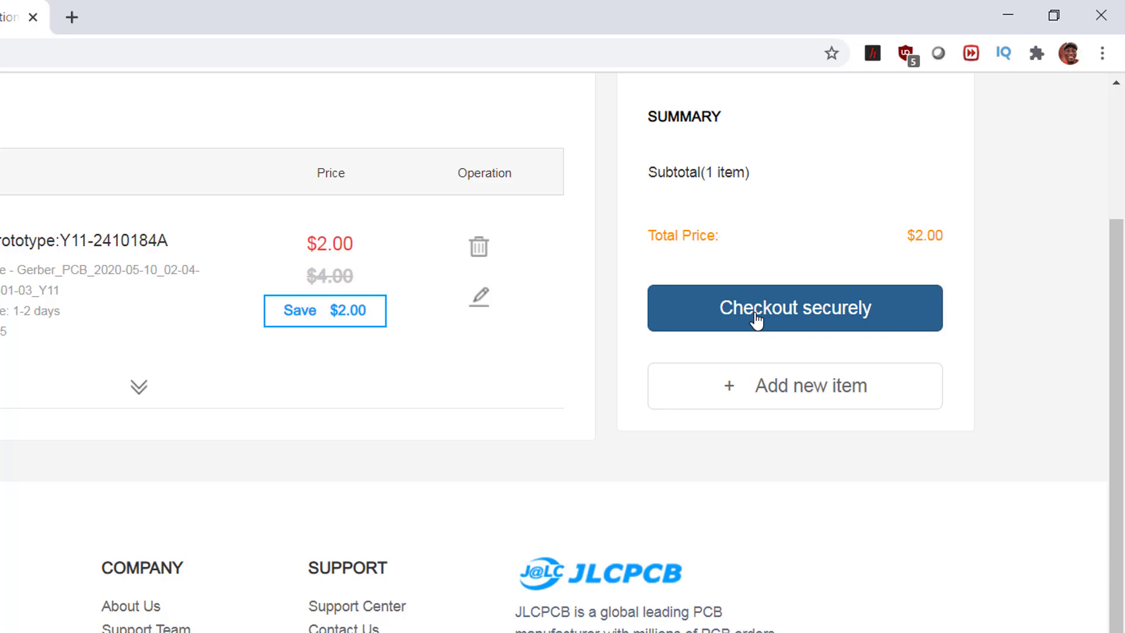
# Begin secure checkout, cancel adding a new address, and continue with the default shipping and billing details
pyautogui.click(755, 320)
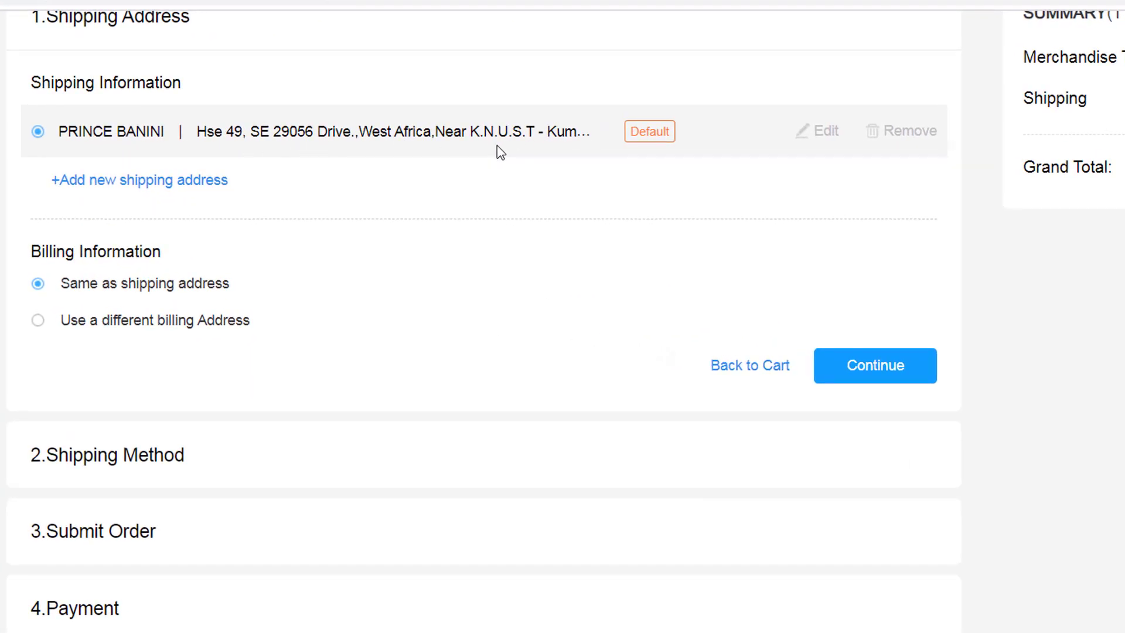
pyautogui.click(62, 182)
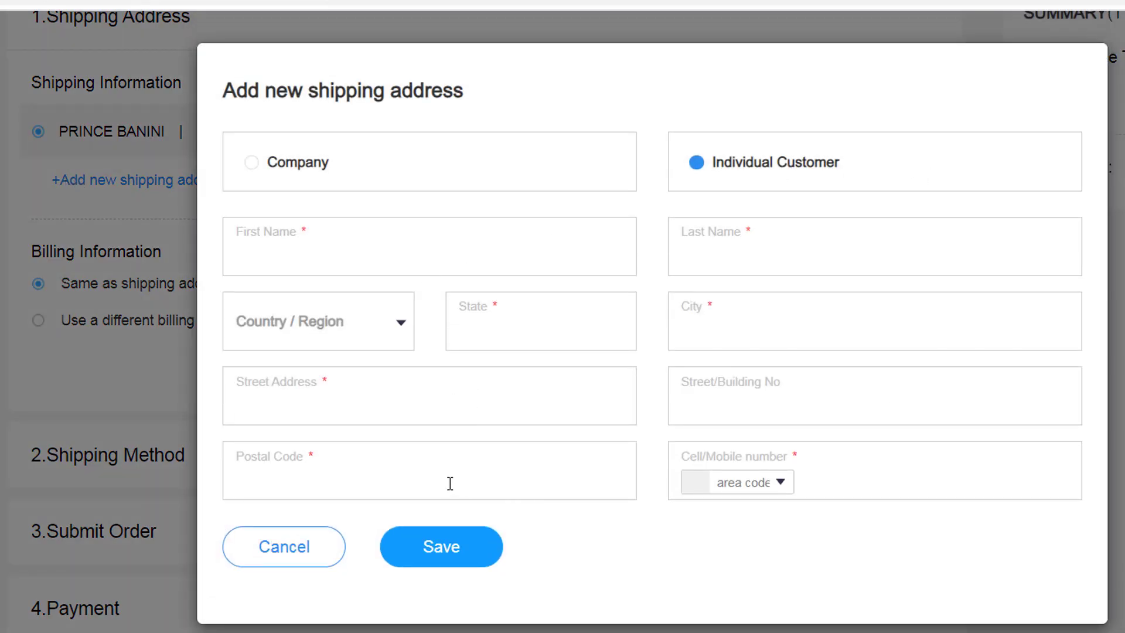
pyautogui.click(294, 550)
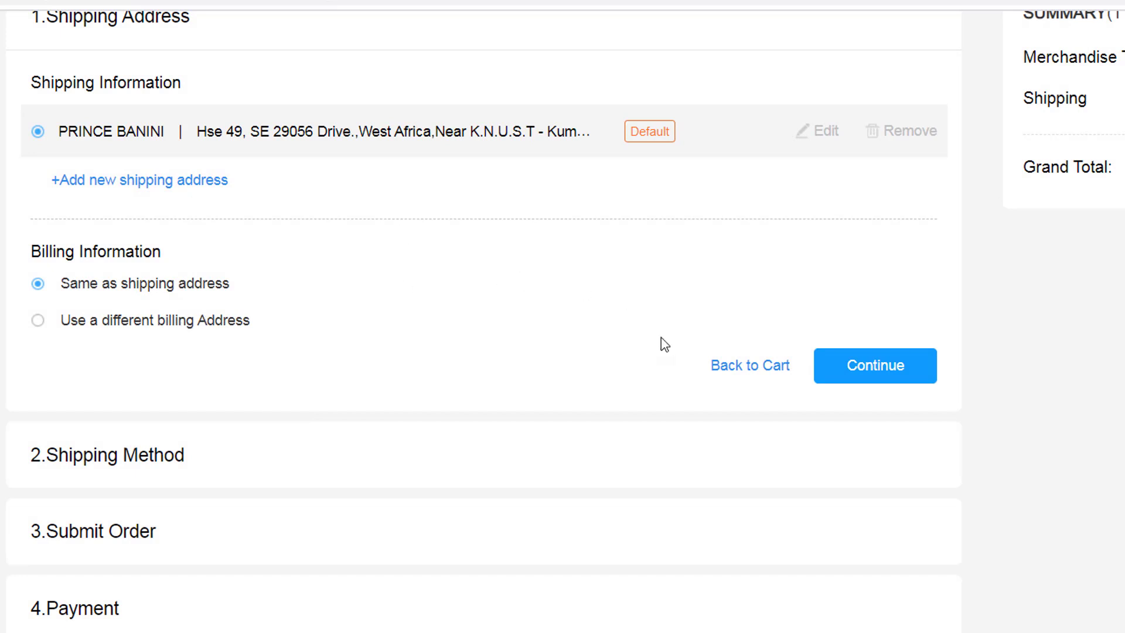
pyautogui.click(861, 373)
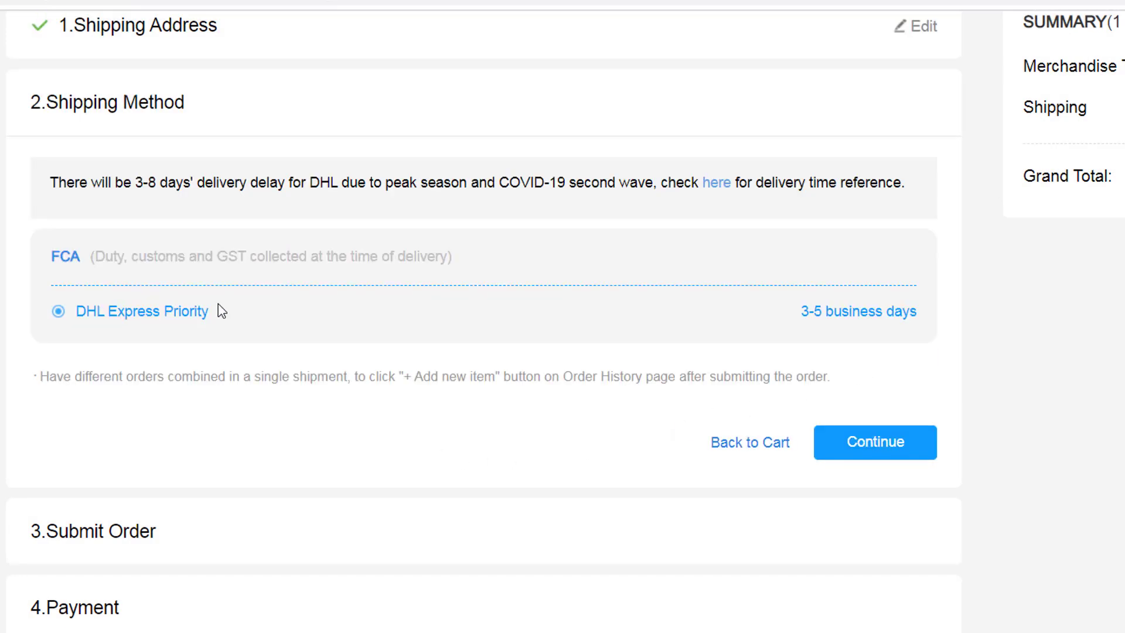
# Accept DHL Express Priority and submit the order with Pay Directly selected
pyautogui.click(870, 442)
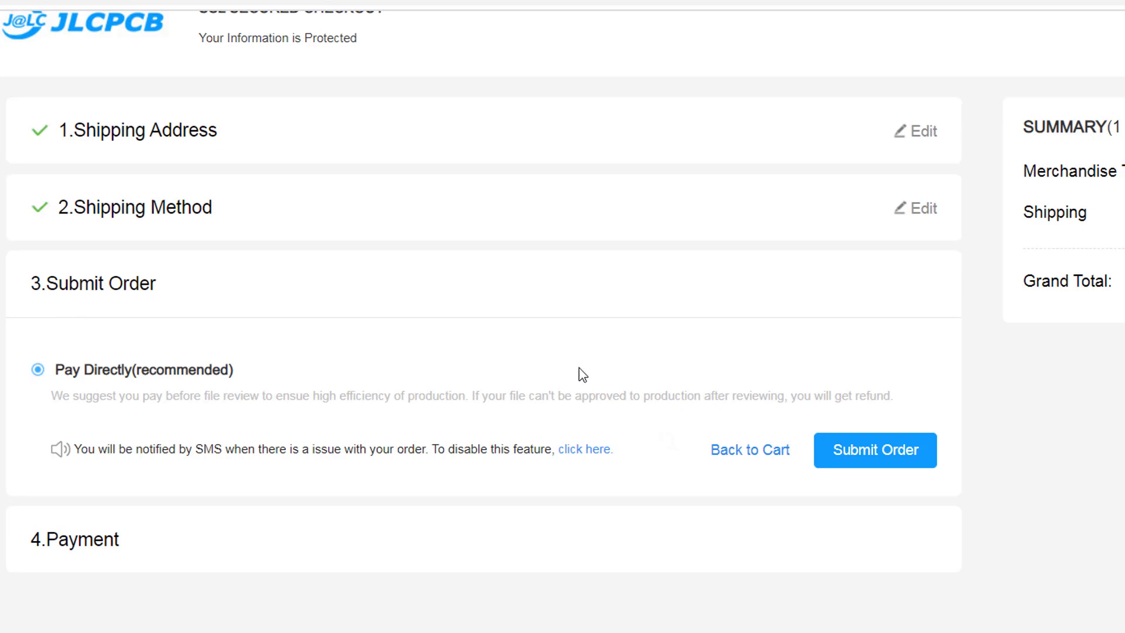
pyautogui.click(888, 458)
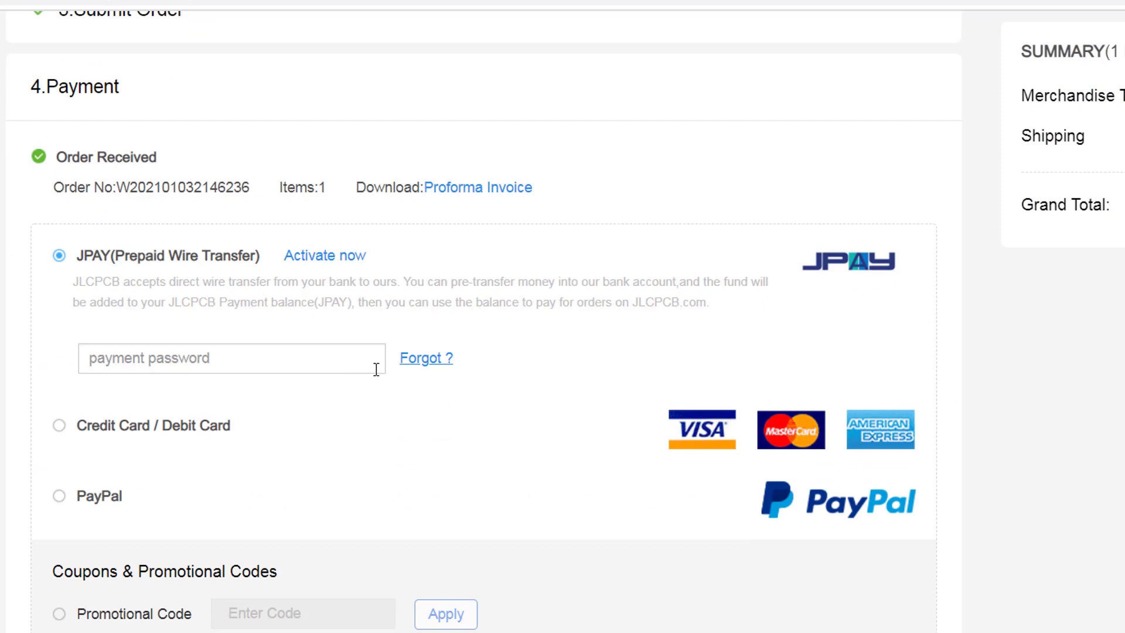
pyautogui.scroll(-2, 214, 387)
# Select Credit Card / Debit Card payment, visit the CVC and expiry fields, and try applying a promo code on the $48.41 total
pyautogui.click(232, 242)
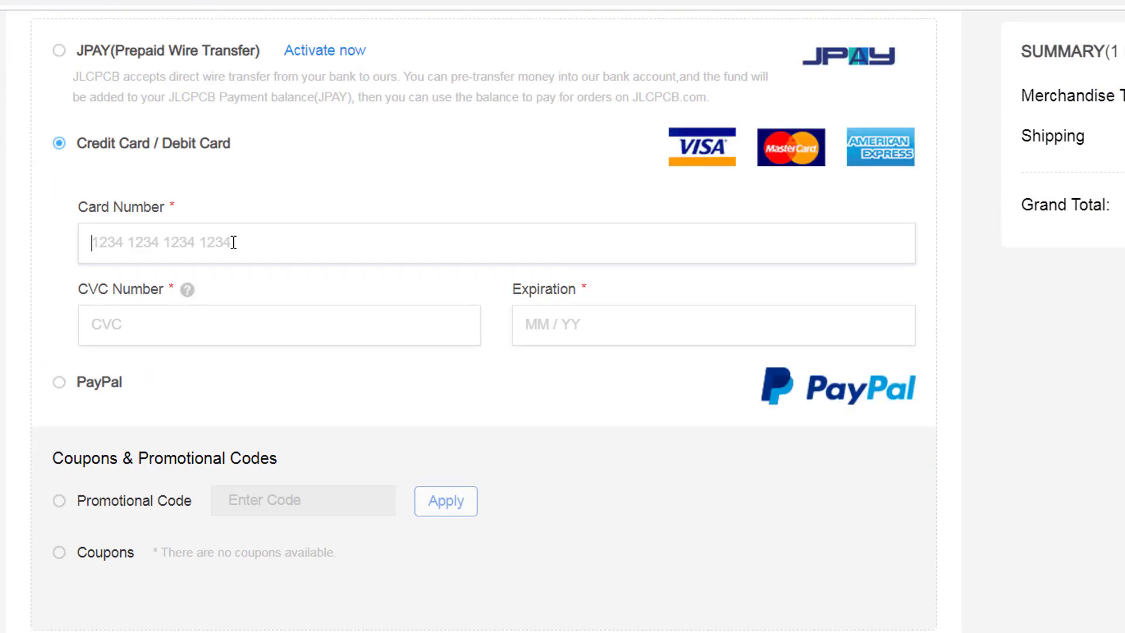
pyautogui.click(129, 333)
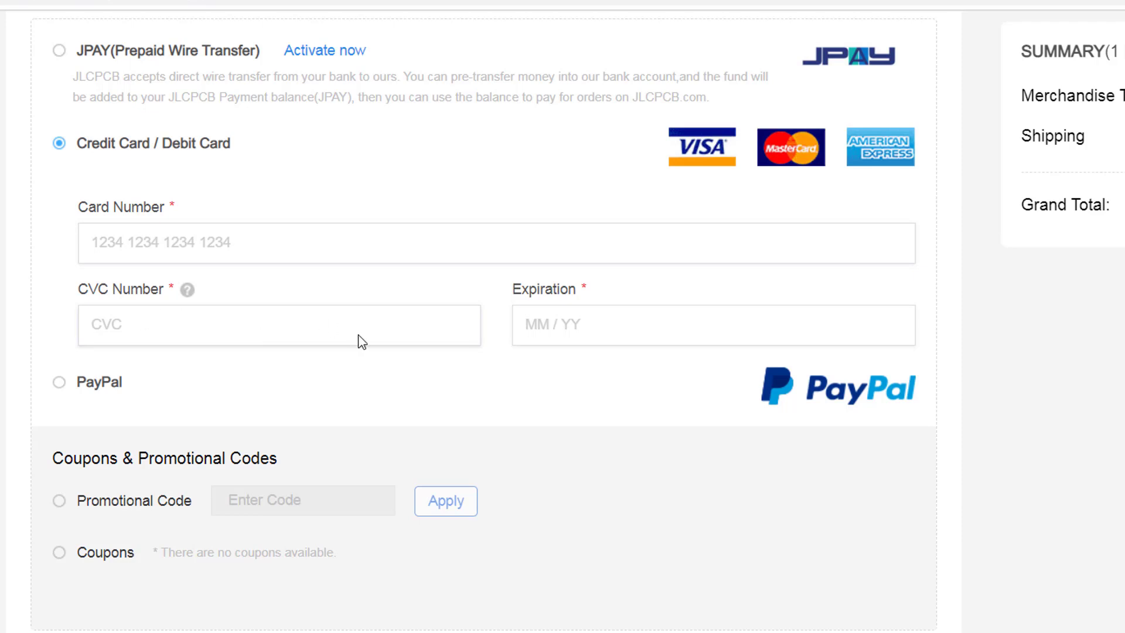
pyautogui.click(647, 328)
pyautogui.scroll(-2, 396, 426)
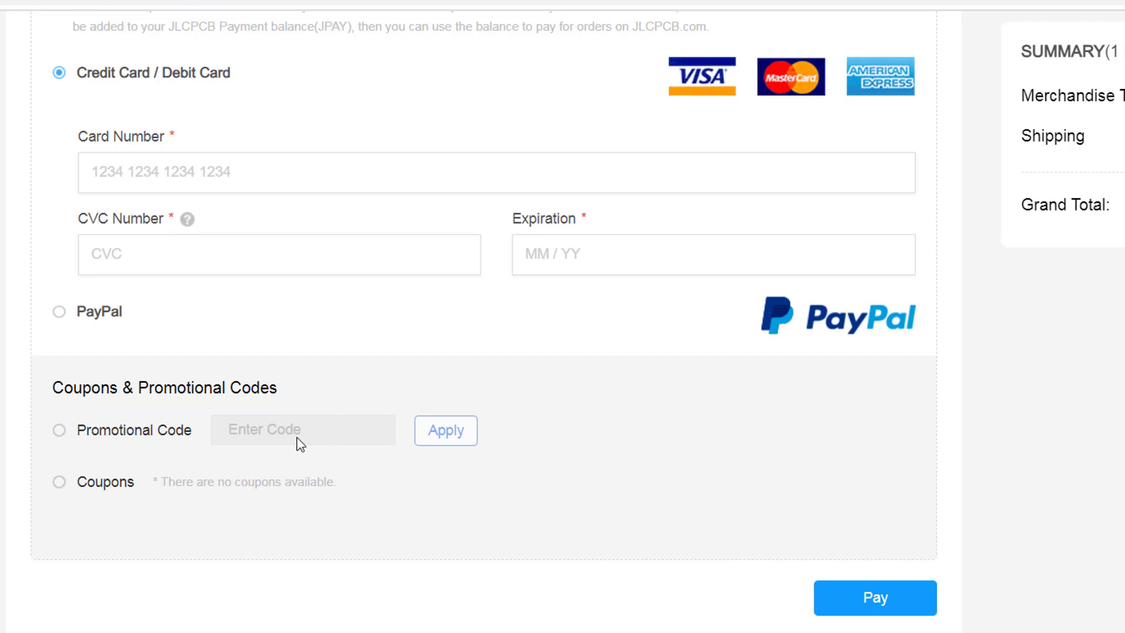
pyautogui.click(59, 429)
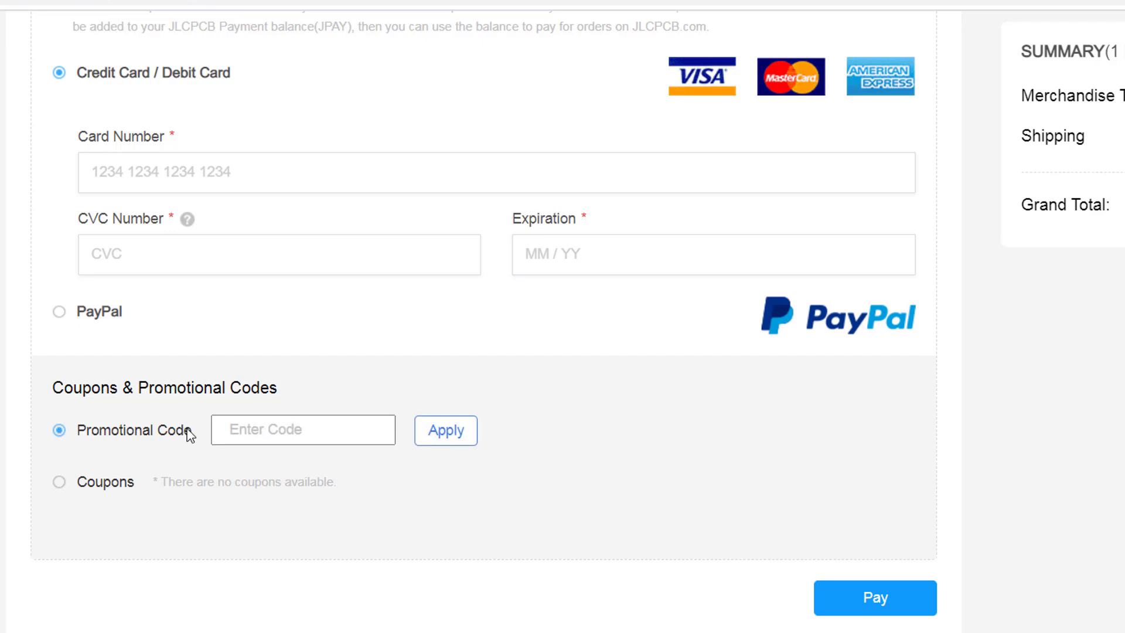
pyautogui.write('cdfd')
pyautogui.click(467, 433)
pyautogui.scroll(2, 880, 414)
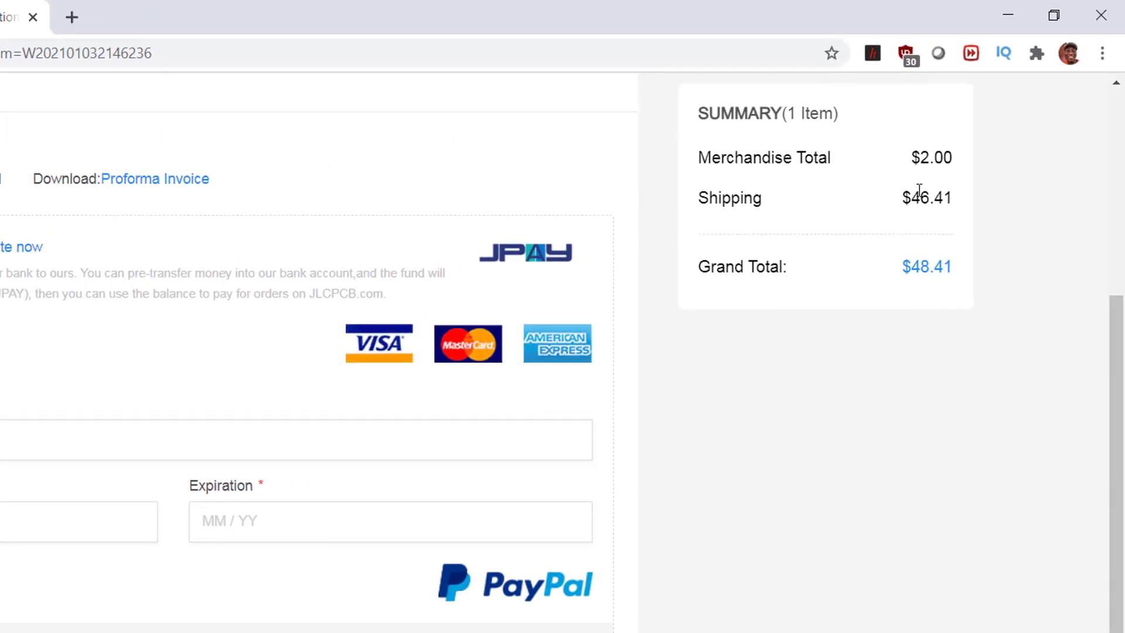
pyautogui.scroll(-2, 43, 495)
pyautogui.scroll(-2, 201, 427)
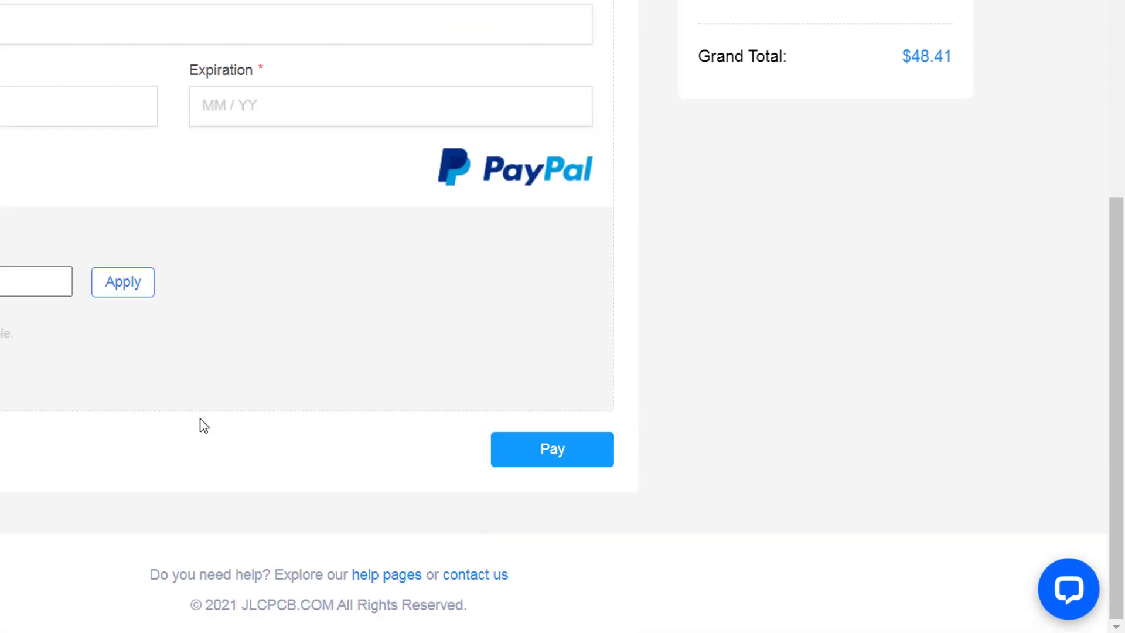
pyautogui.scroll(5, 620, 414)
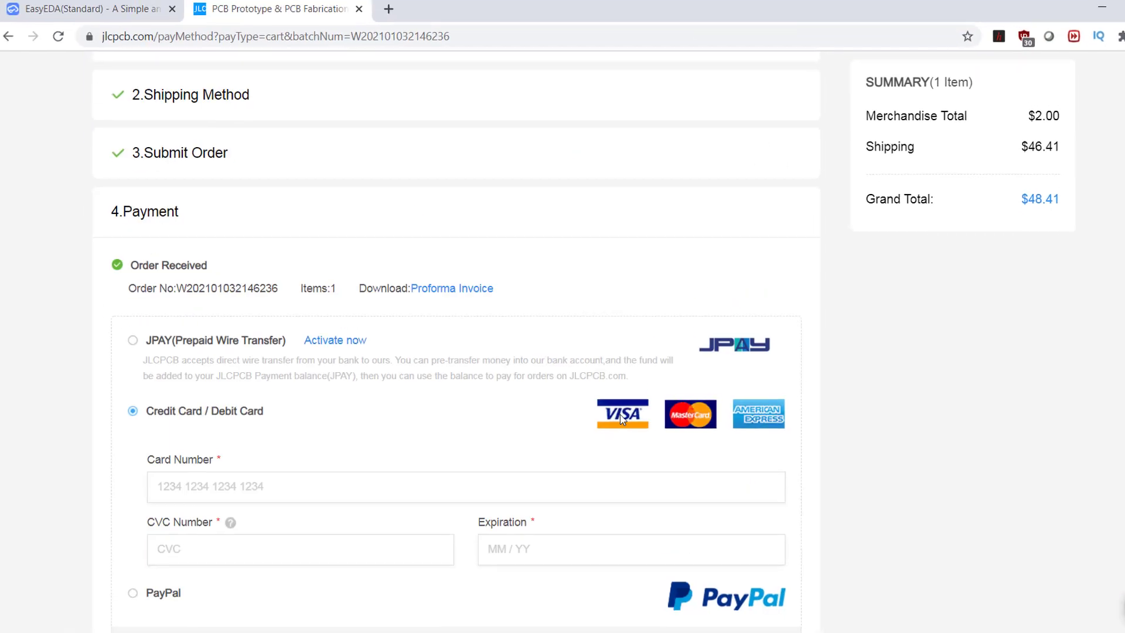
pyautogui.scroll(2, 620, 414)
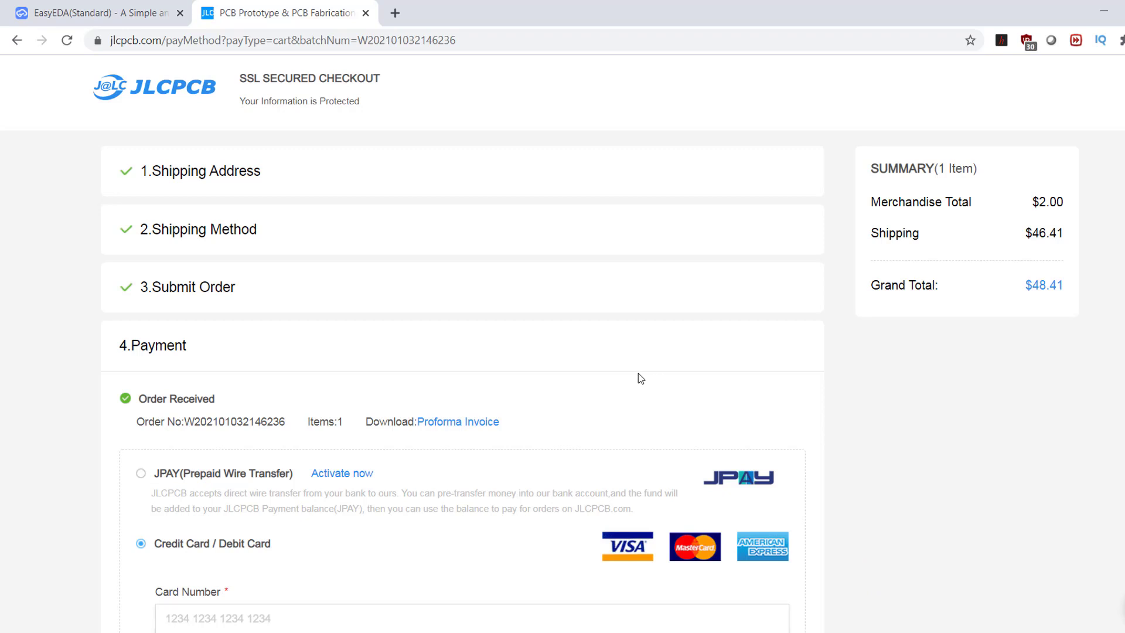
pyautogui.scroll(-1, 864, 437)
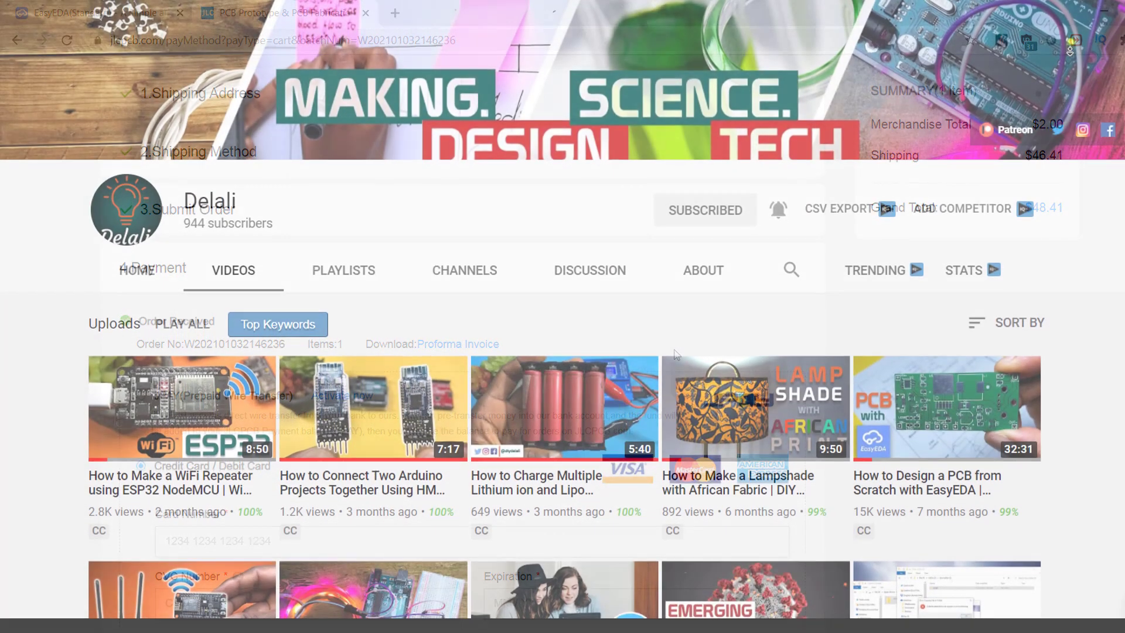
pyautogui.scroll(-1, 1069, 50)
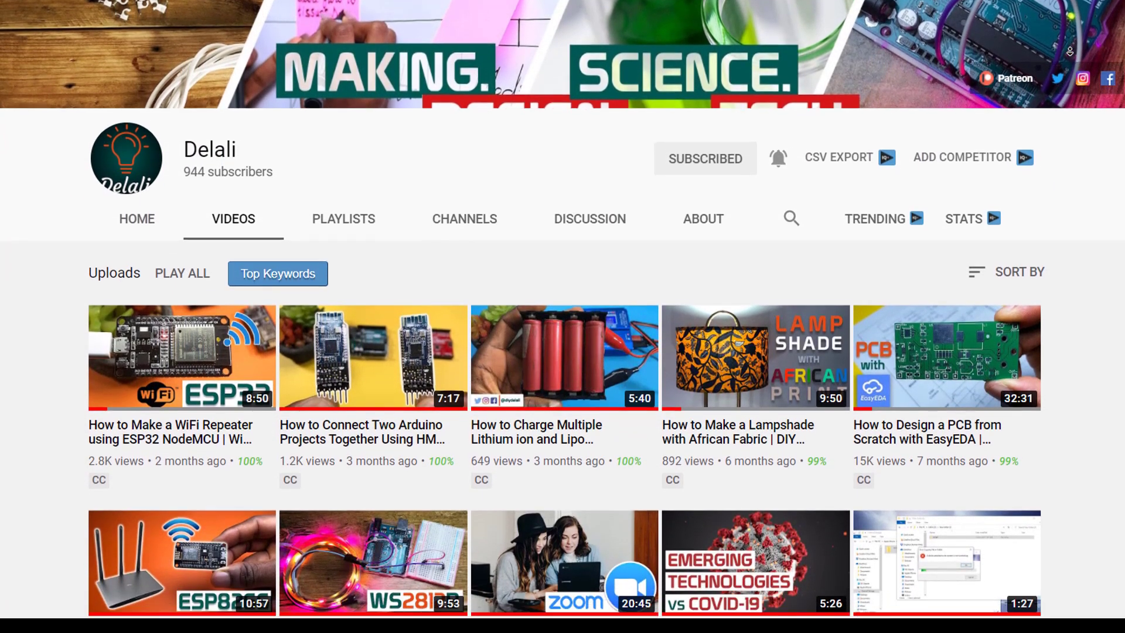
pyautogui.scroll(-1, 1070, 50)
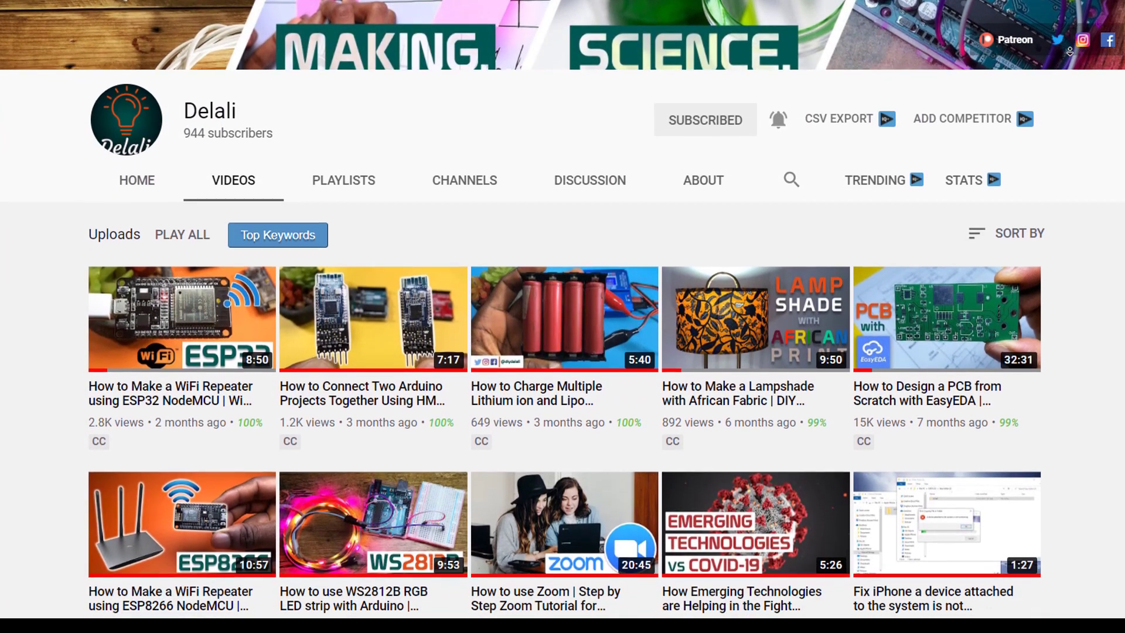